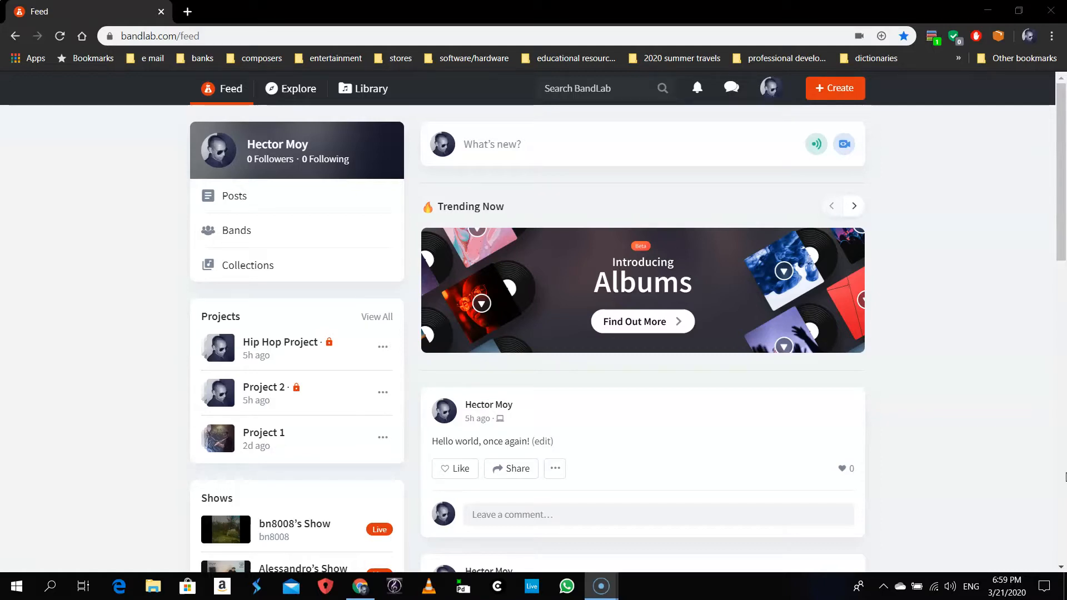
Step: Create a new project and import Cutlery.m4a, Door.m4a and Water faucet.m4a together as audio tracks
left_click(837, 92)
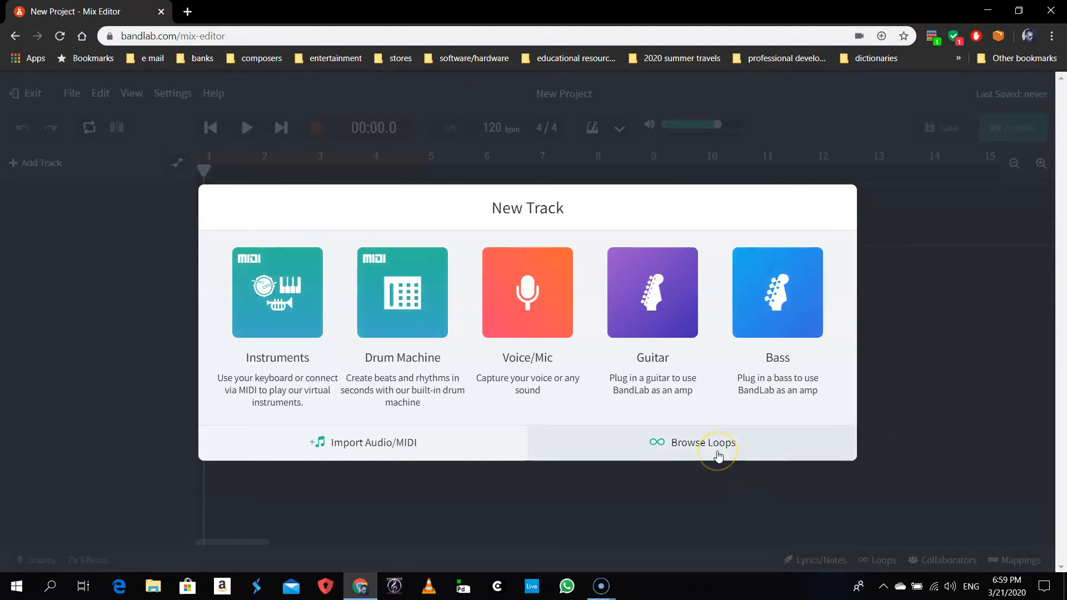
left_click(369, 454)
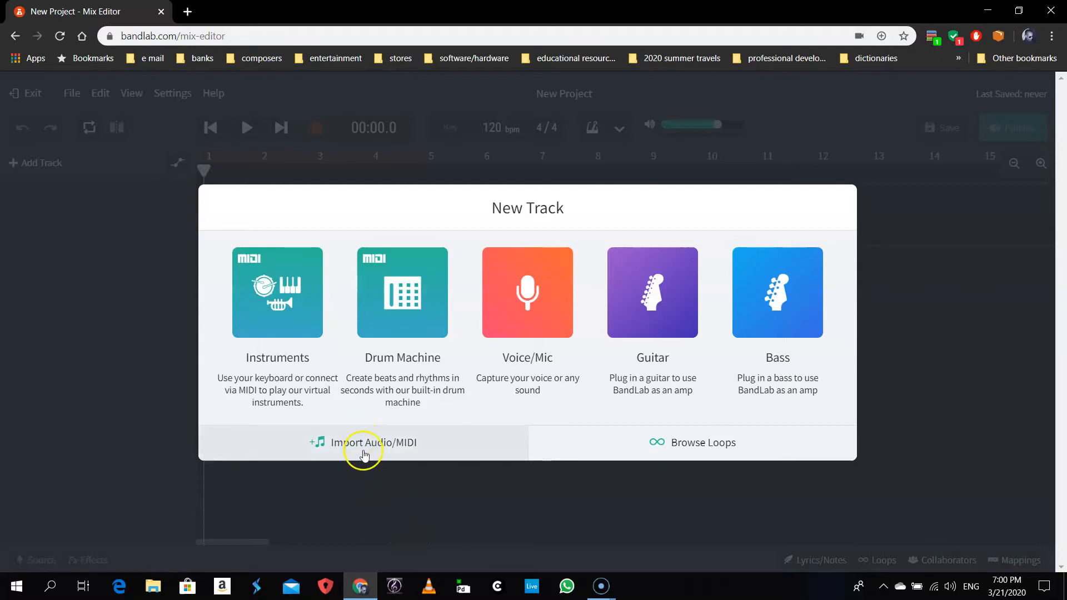
left_click(362, 449)
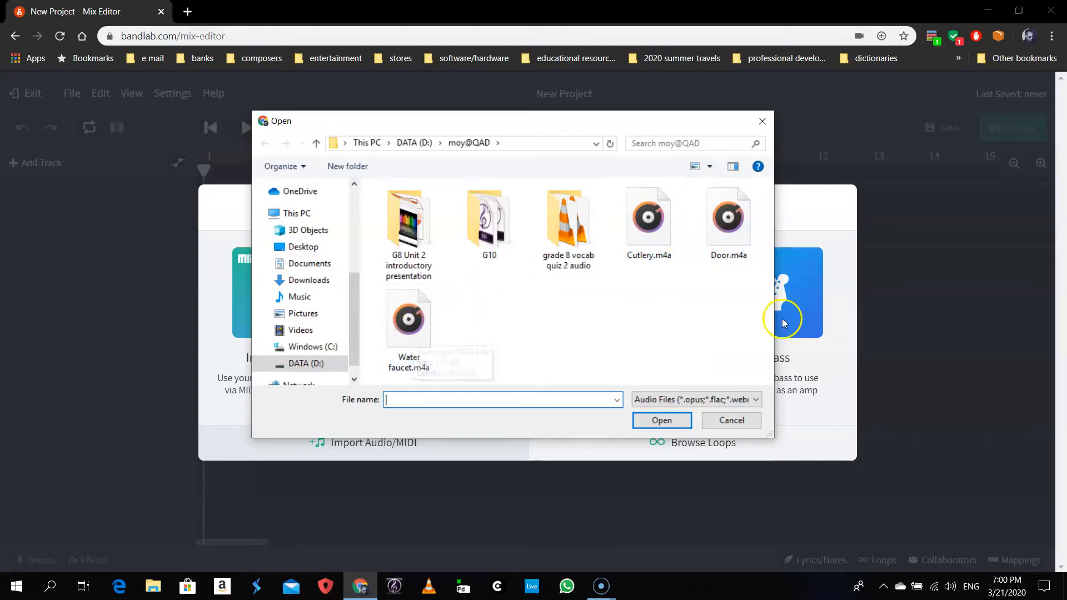
left_click(657, 234)
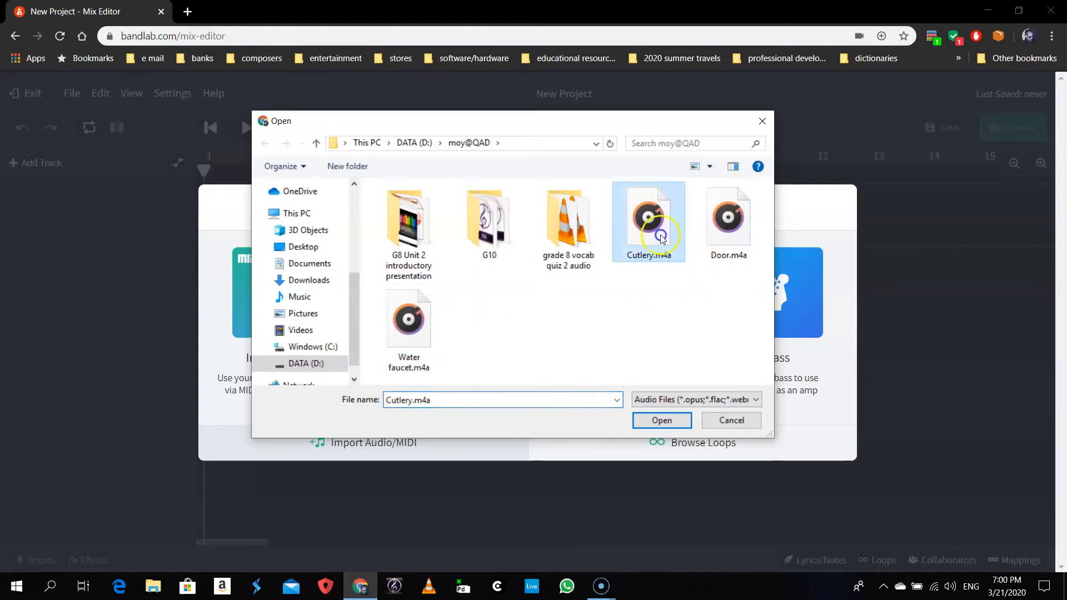
left_click(723, 236, "ctrl")
left_click(409, 328, "ctrl")
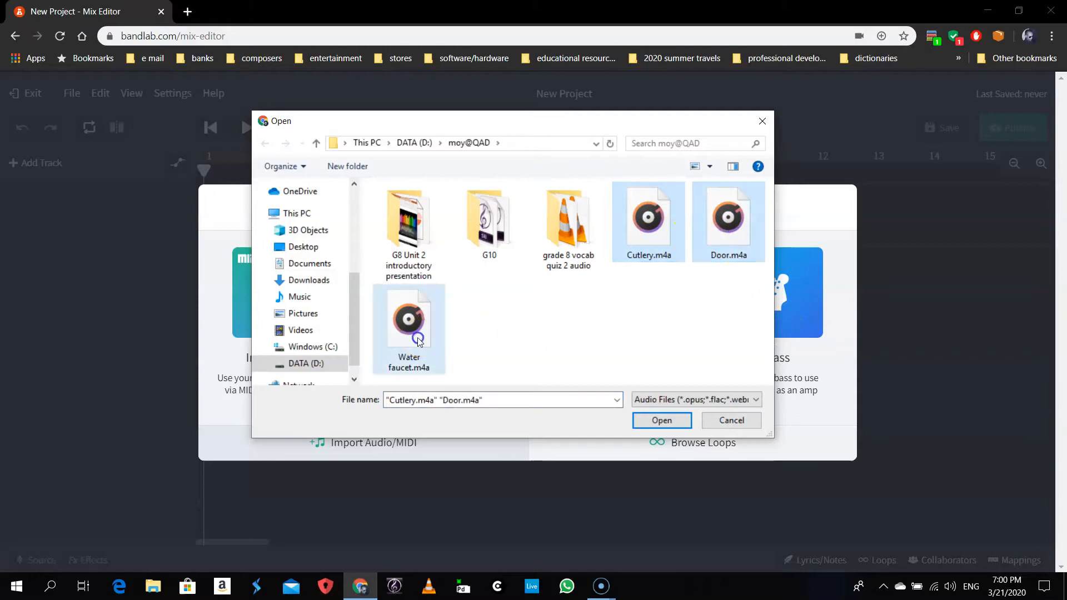
left_click(661, 421)
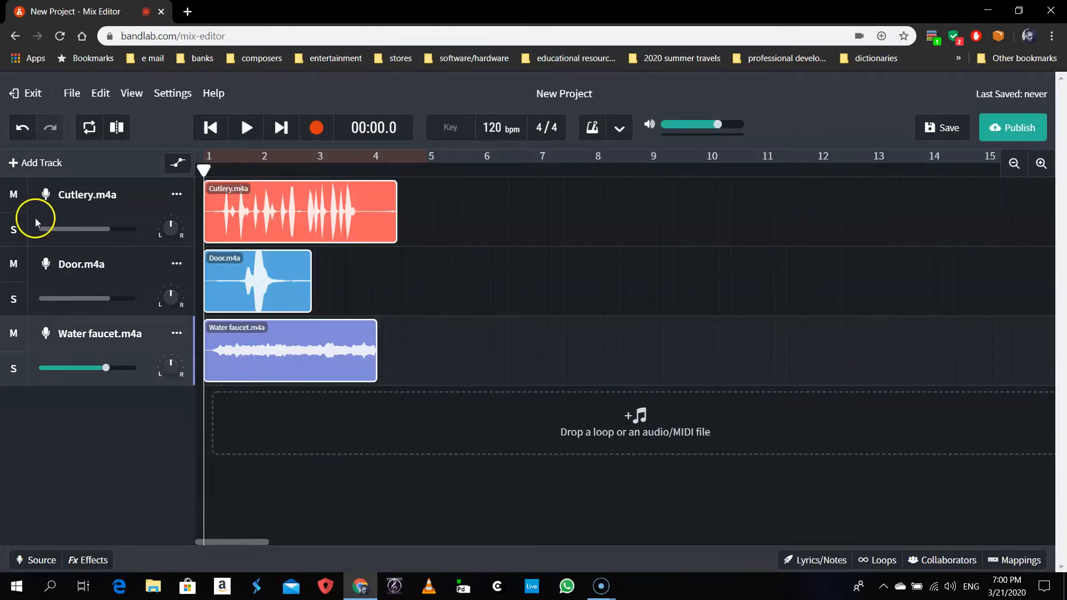
Step: Solo the Cutlery track, play it from the start, and switch its solo off again
left_click(15, 228)
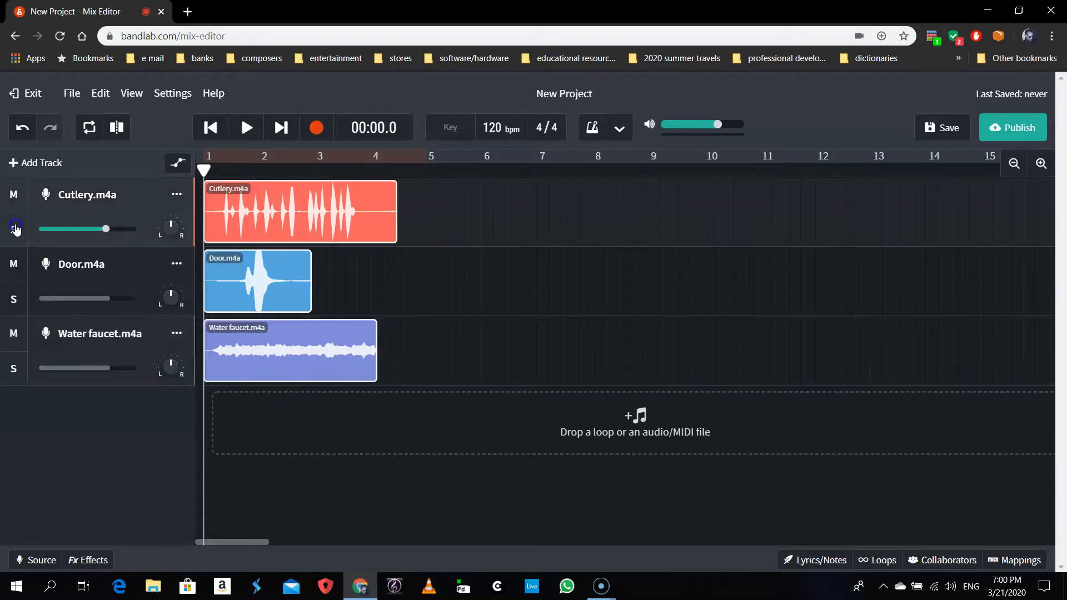
key("space")
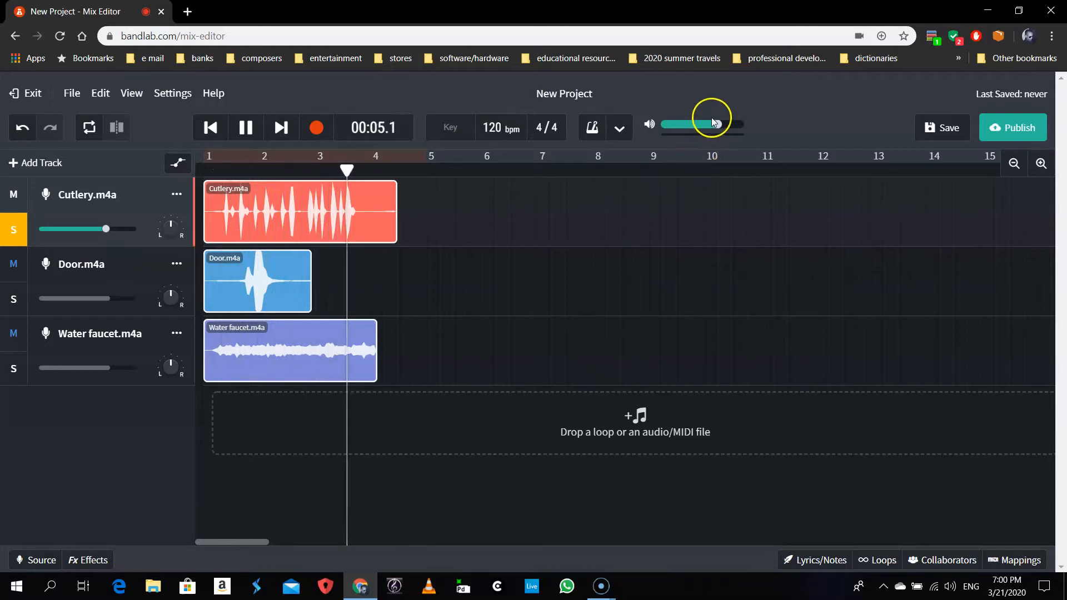
key("space")
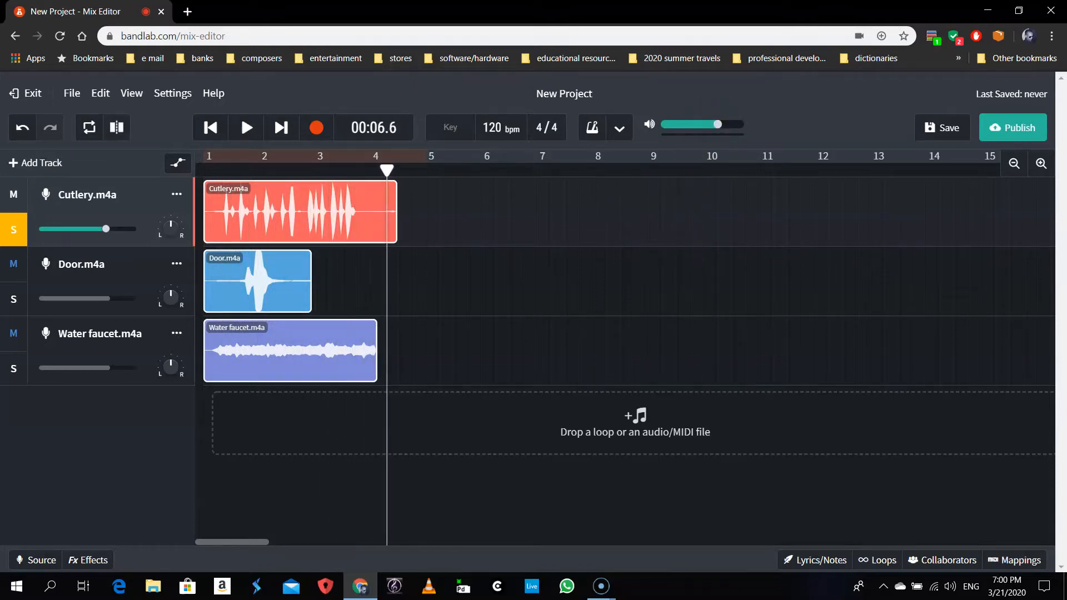
left_click(7, 236)
Step: Solo the Door track, play it from the beginning of the timeline, and stop and unsolo it
left_click(16, 299)
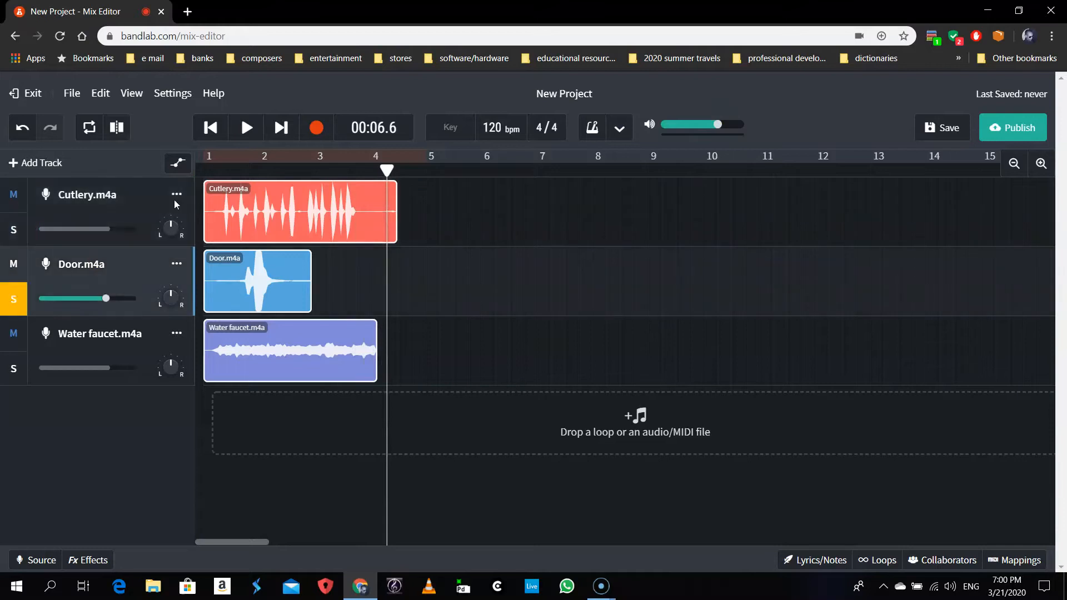
left_click(211, 127)
key("space")
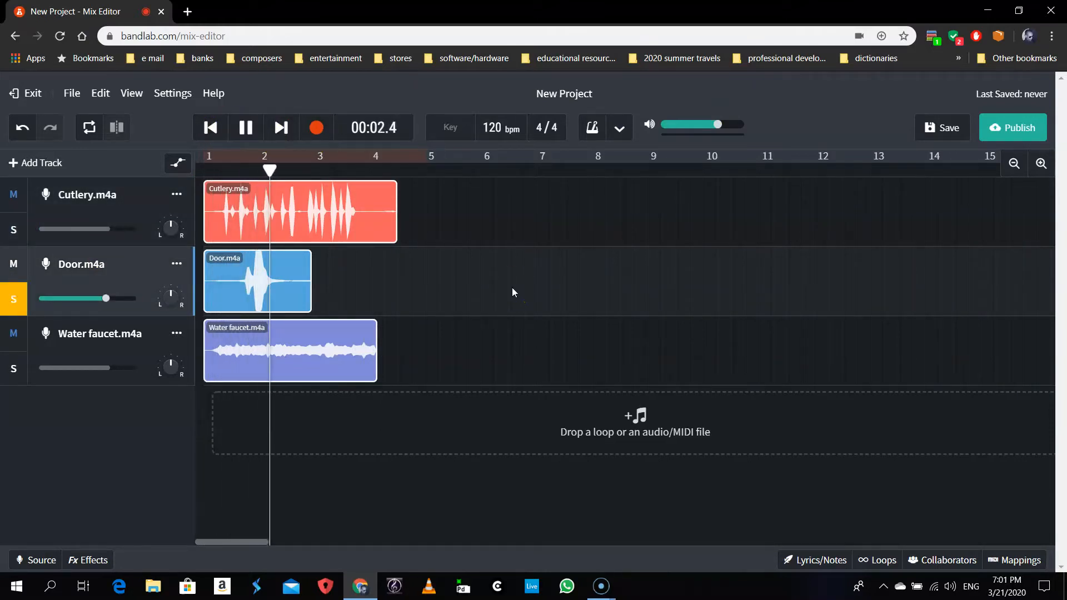
left_click(17, 301)
key("space")
left_click(16, 300)
Step: Listen to the Water faucet track on its own from the start, and turn its solo off
left_click(205, 129)
left_click(16, 366)
key("space")
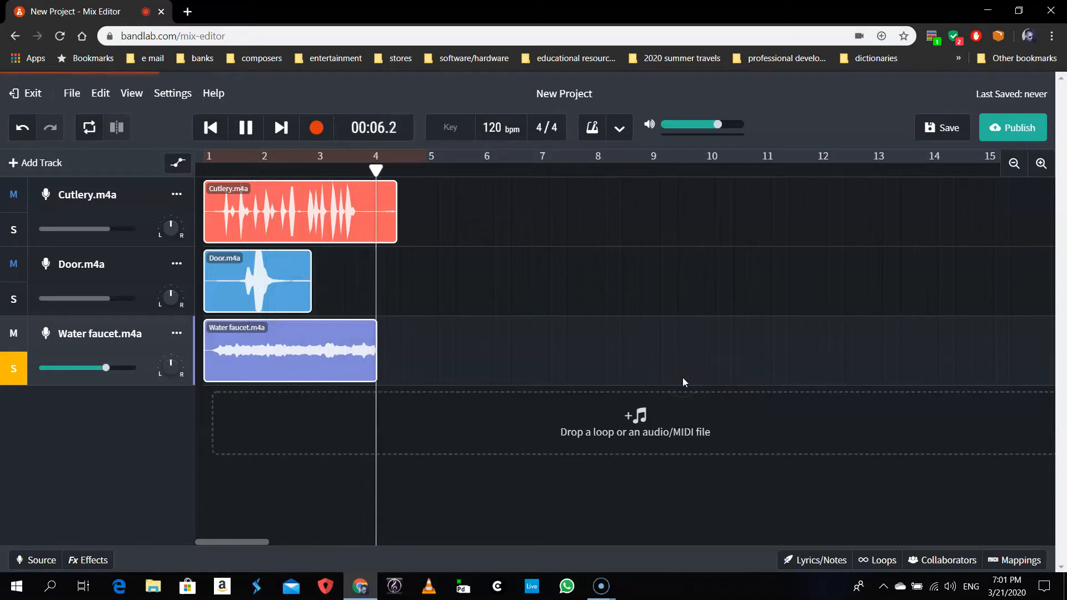
key("space")
left_click(11, 366)
left_click(458, 317)
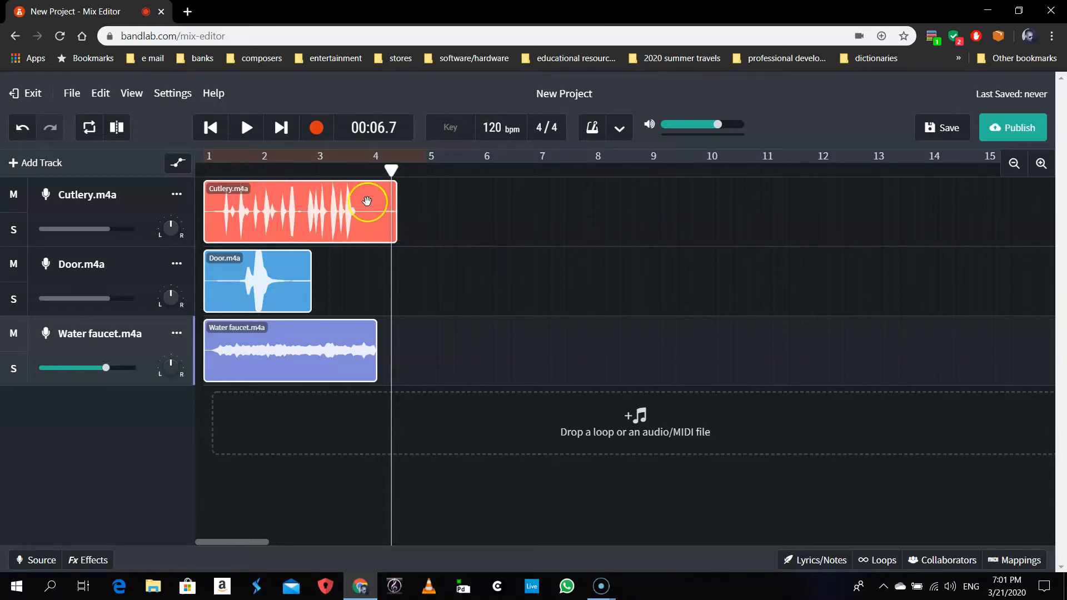
Step: Reverse the Cutlery audio region
left_click(366, 201)
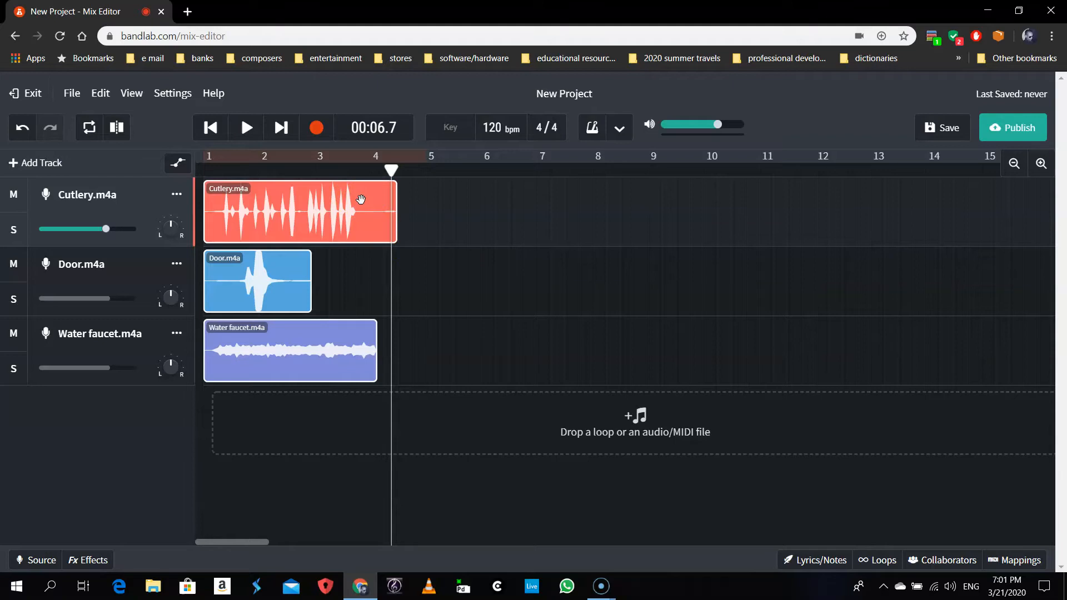
right_click(361, 199)
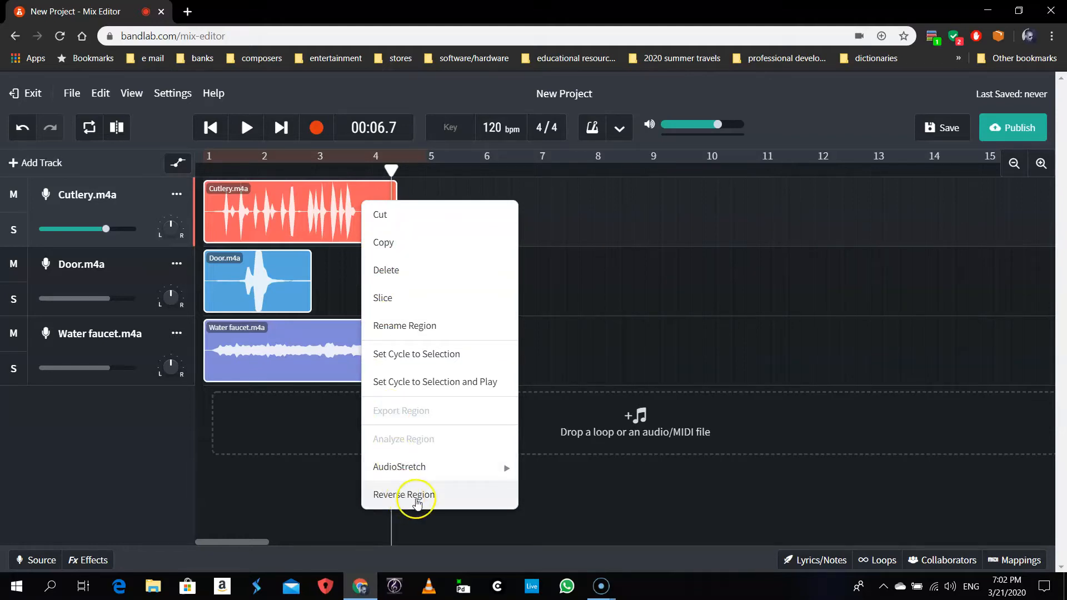
left_click(426, 496)
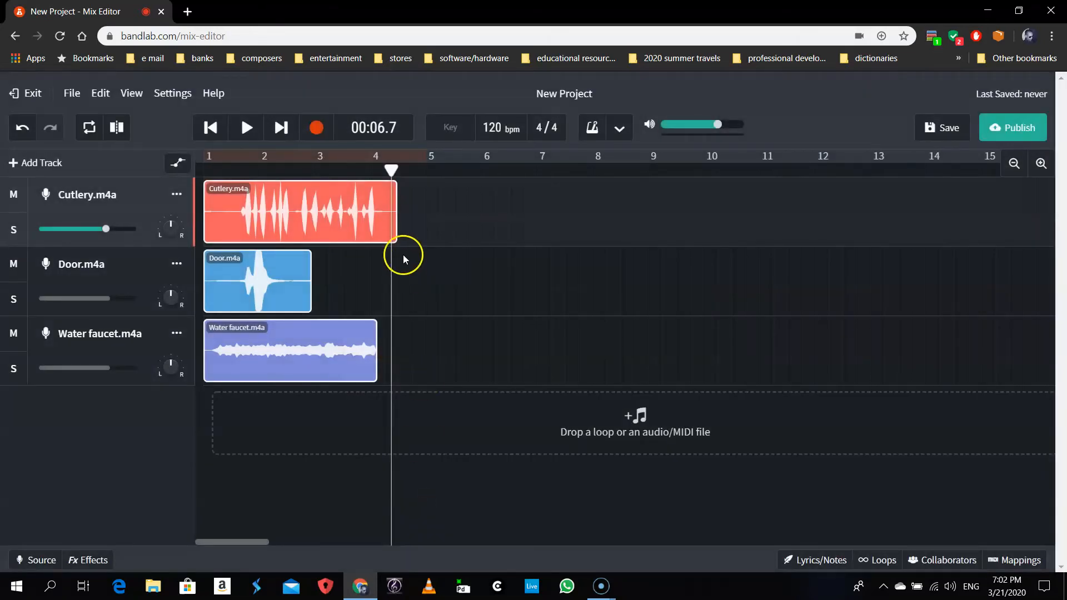
Step: Play the reversed Cutlery region soloed from the start, and clear the solo
left_click(13, 231)
left_click(212, 128)
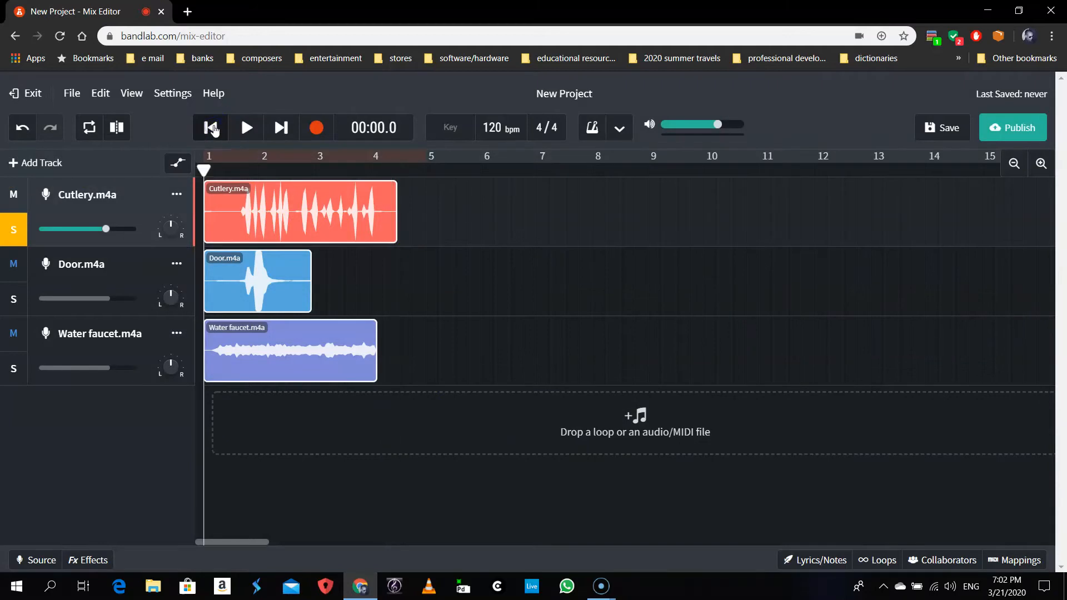
key("space")
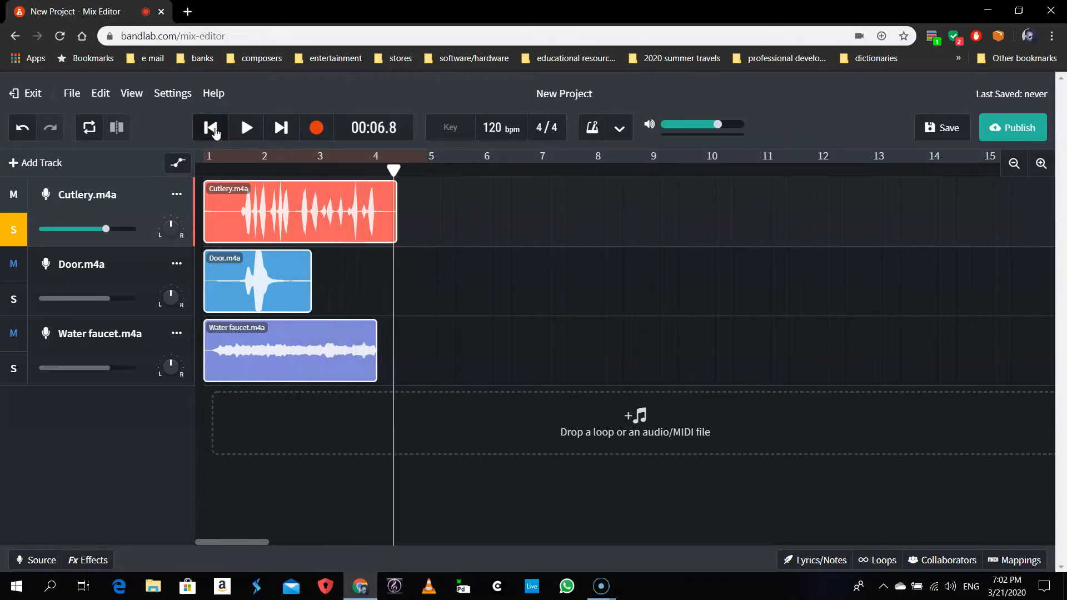
left_click(14, 229)
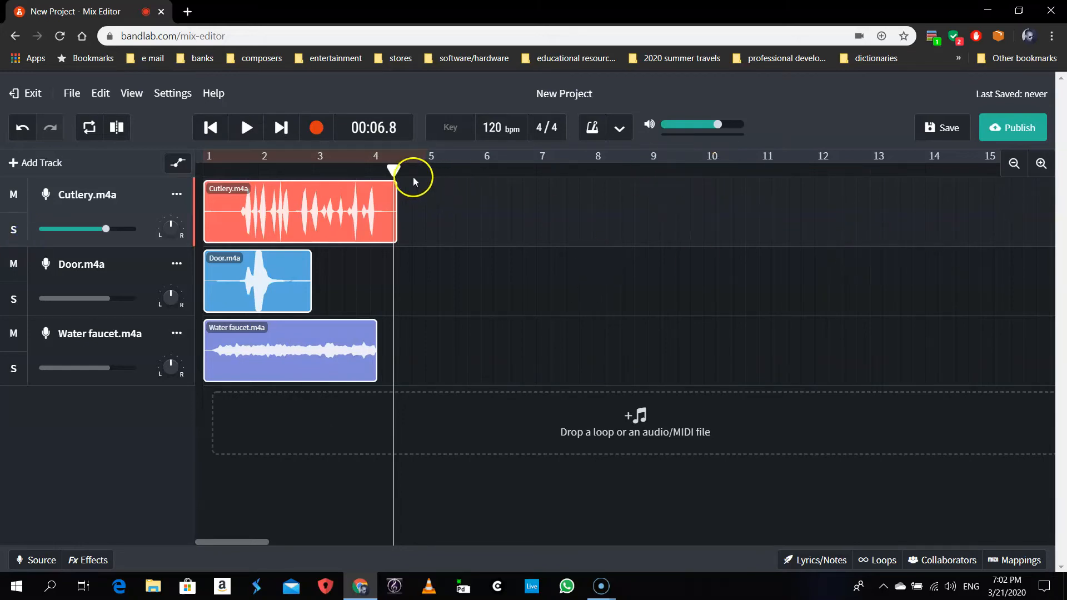
Step: Position the playhead at 00:03.6, in the quiet gap before a peak in the Cutlery waveform
left_click_drag(393, 168, 275, 189)
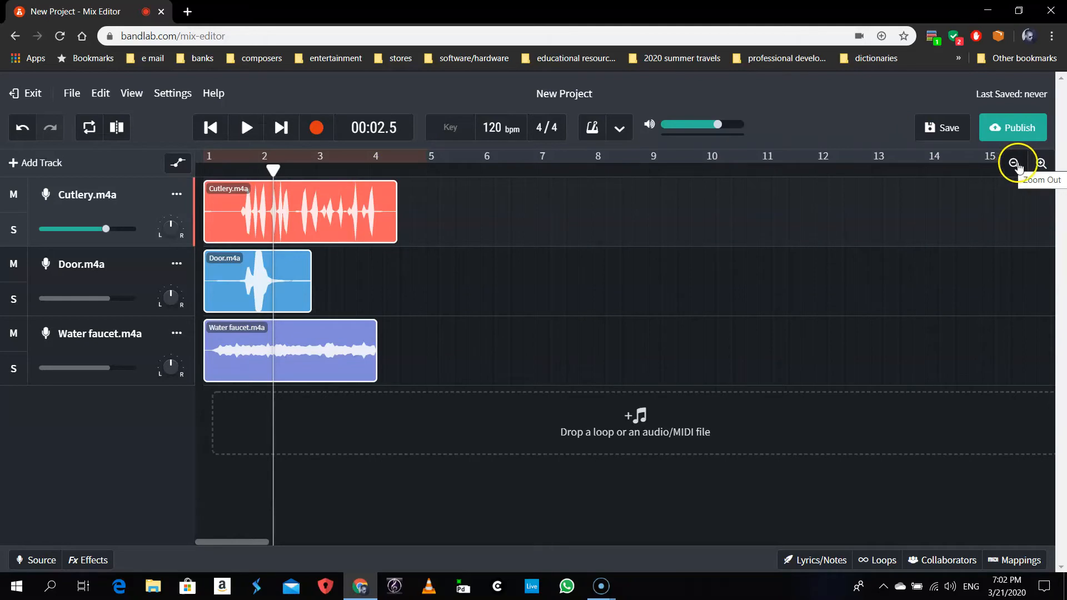
left_click(1037, 165)
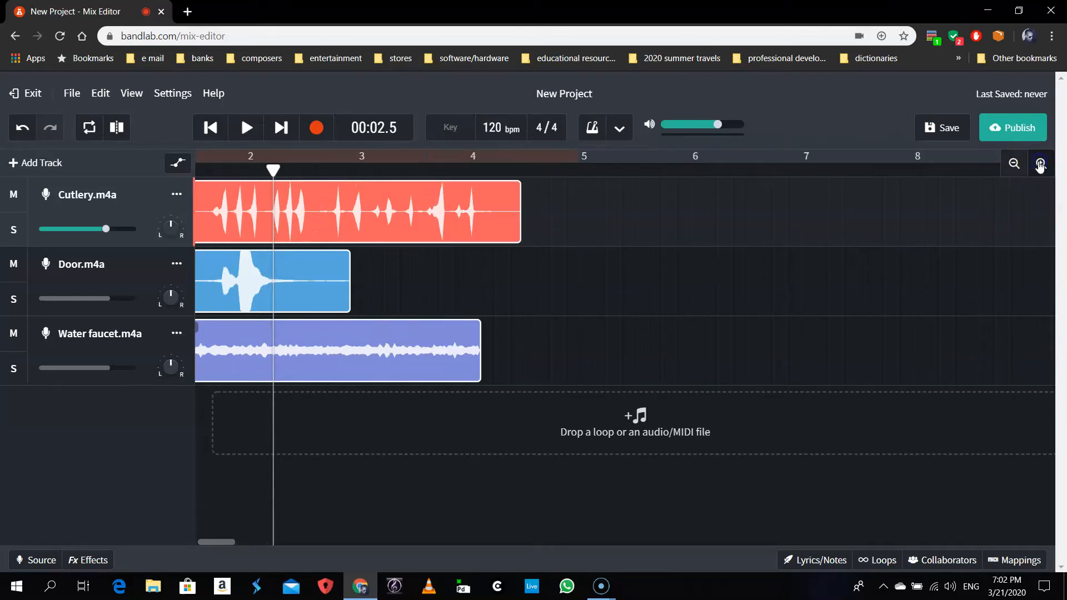
left_click(1040, 165)
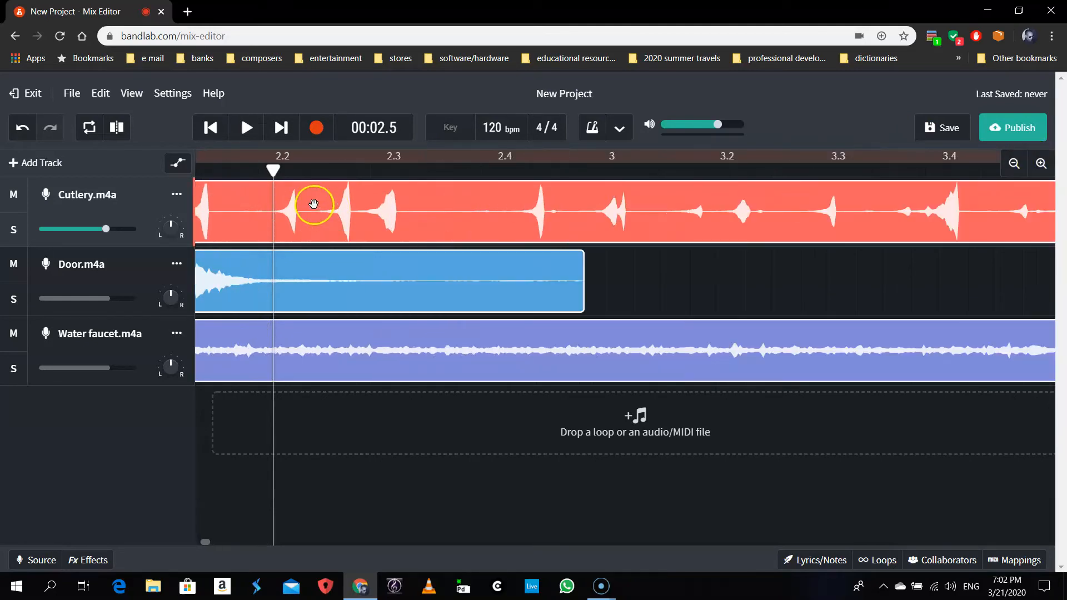
left_click_drag(274, 169, 514, 172)
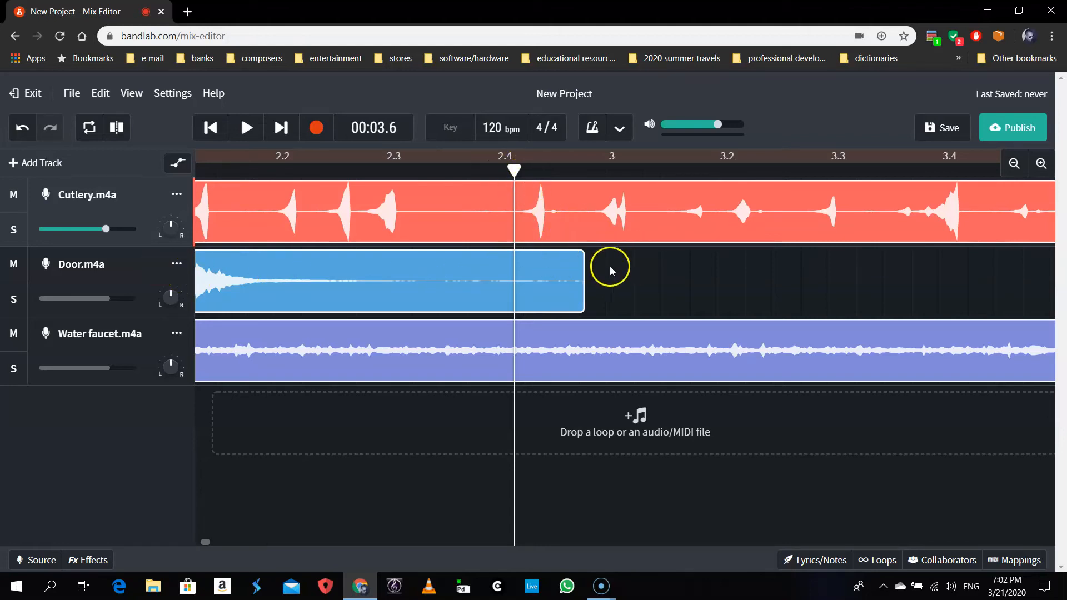
left_click(1012, 163)
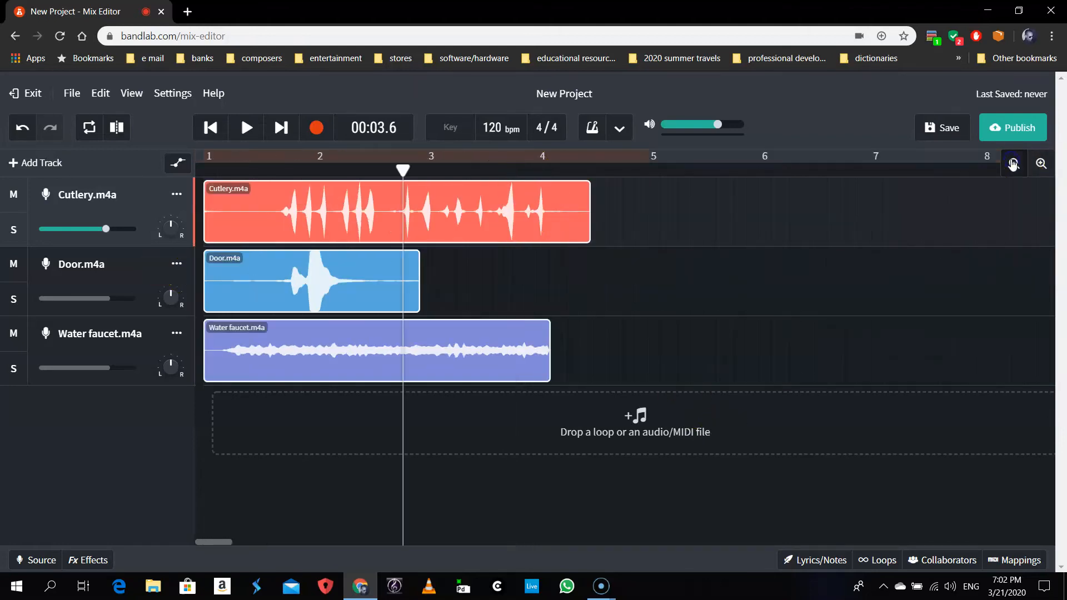
left_click(1013, 163)
Step: Try moving the three audio regions along the timeline together, deselect them, and return each one individually to bar 1
left_click_drag(355, 202, 438, 201)
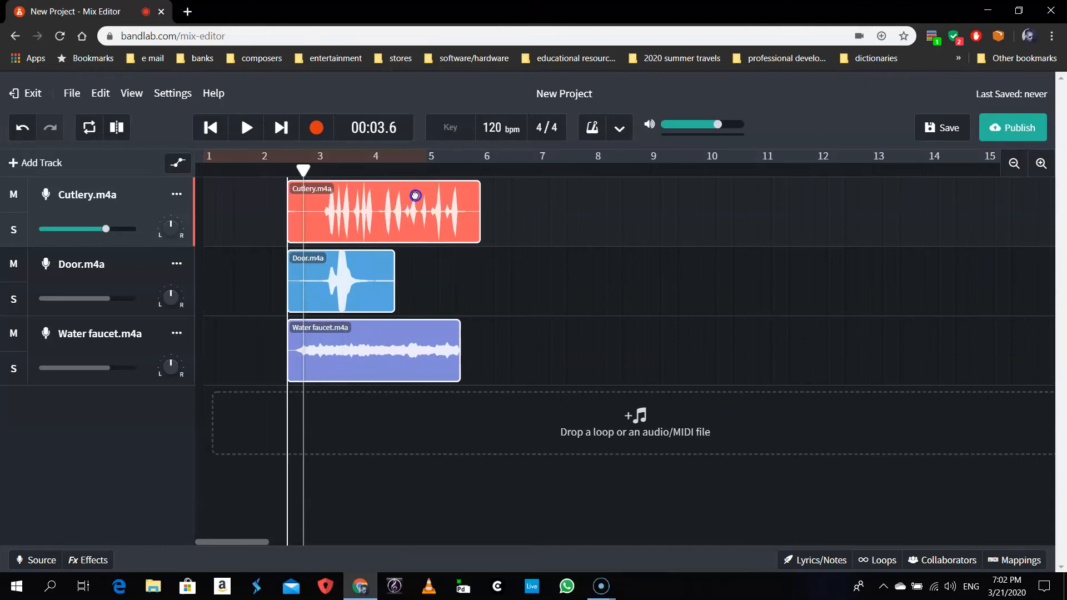
left_click(537, 328)
left_click(398, 202)
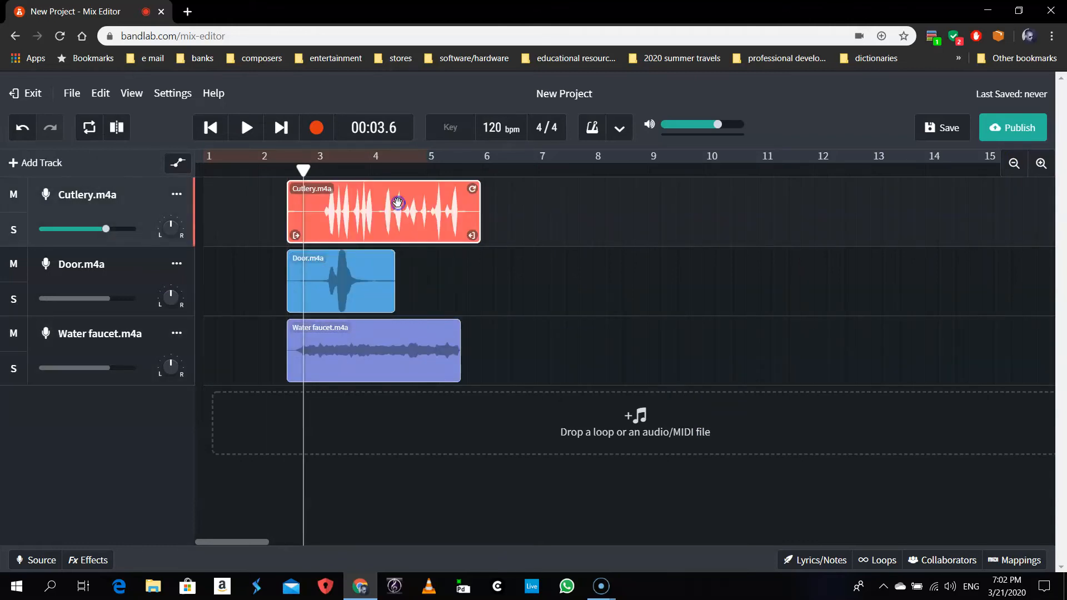
left_click_drag(397, 202, 261, 203)
left_click_drag(311, 264, 210, 265)
left_click(327, 350)
left_click_drag(327, 350, 194, 349)
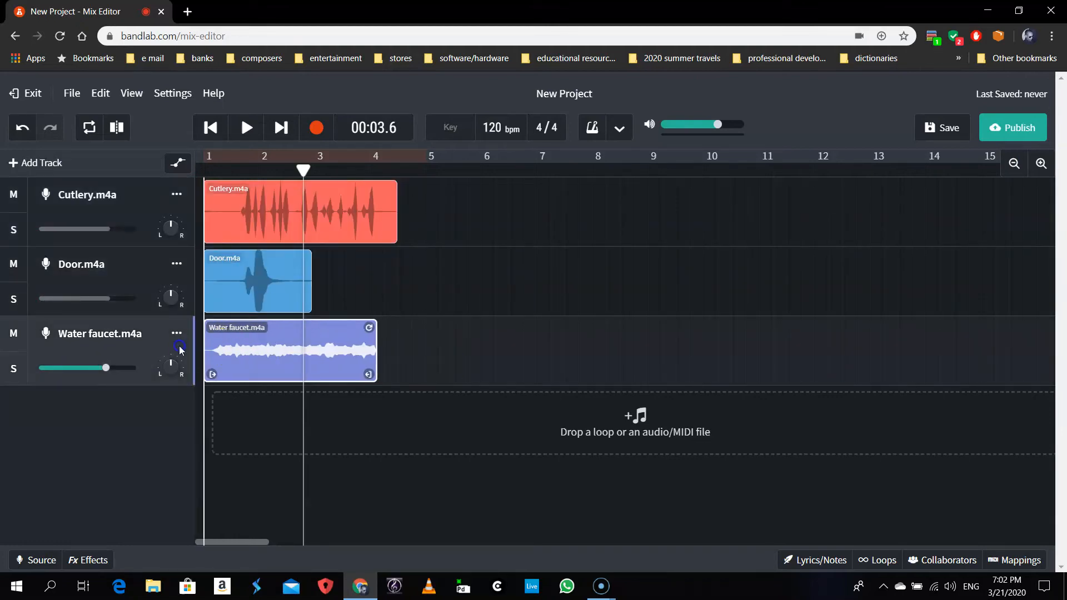
Step: Select only the Cutlery region and slice it at the playhead position, 00:03.6
left_click(283, 223)
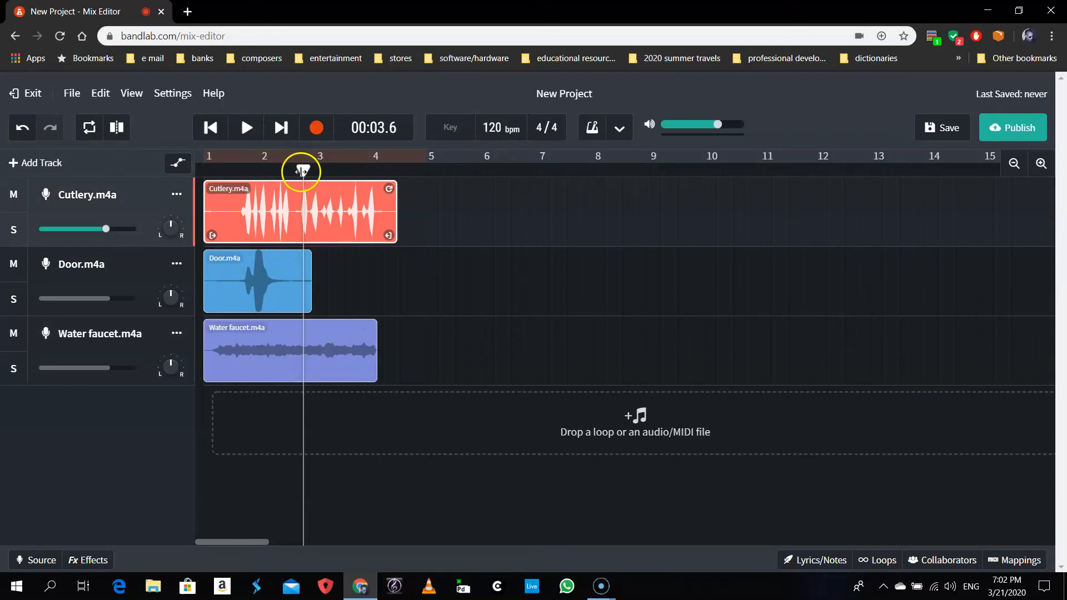
left_click(1041, 163)
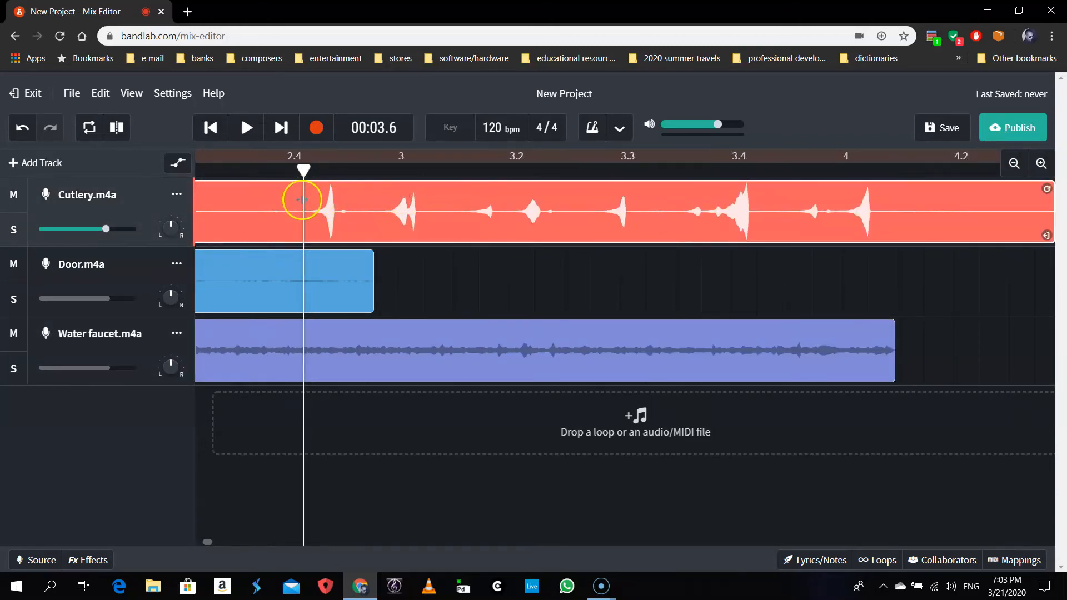
right_click(289, 198)
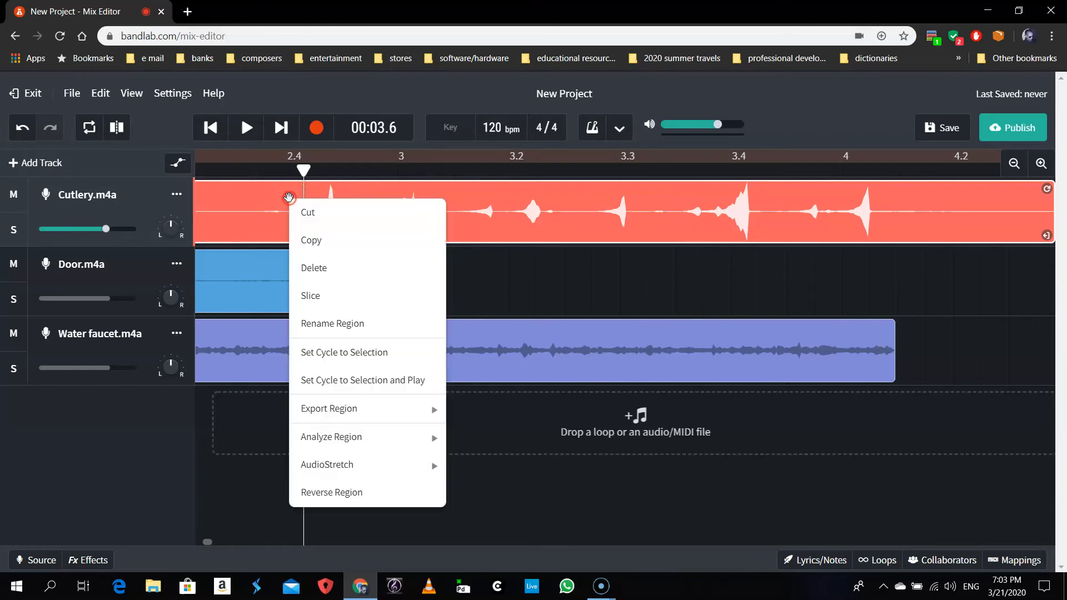
left_click(310, 297)
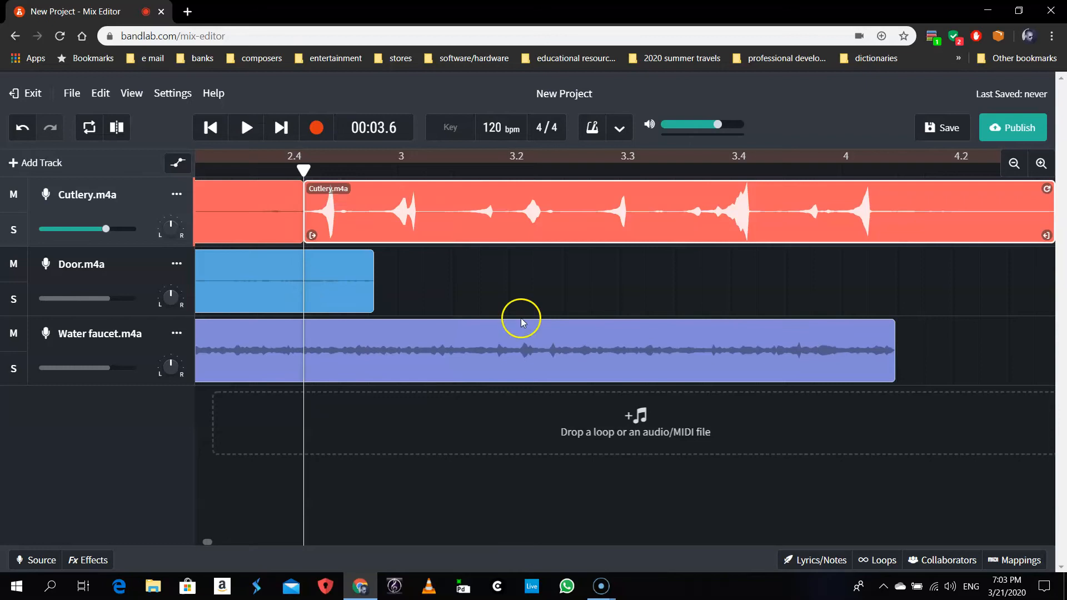
Step: Slice the Cutlery region again at 00:03.9, moving the trailing piece past beat 3.3 and the short slice just past beat 3.2
left_click_drag(303, 170, 363, 176)
left_click(371, 202)
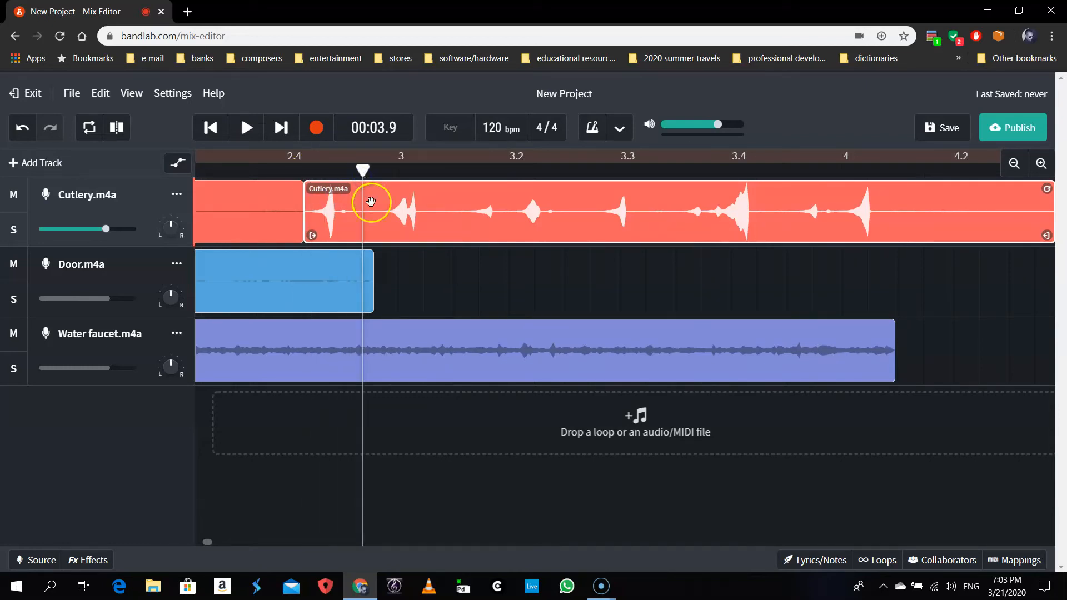
right_click(369, 200)
left_click(425, 300)
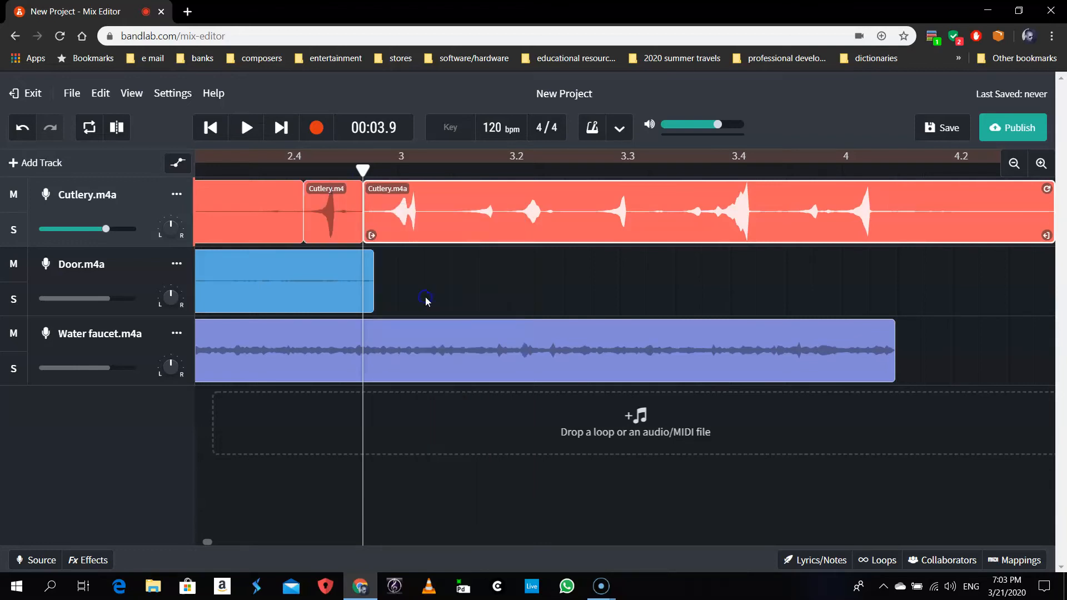
left_click_drag(445, 210, 749, 167)
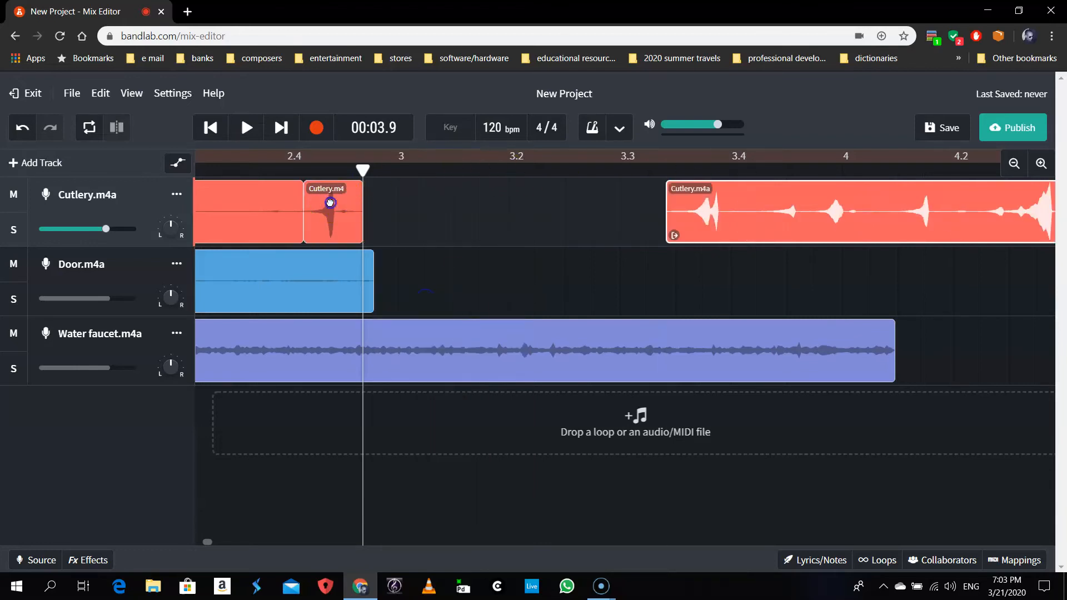
left_click_drag(330, 203, 583, 203)
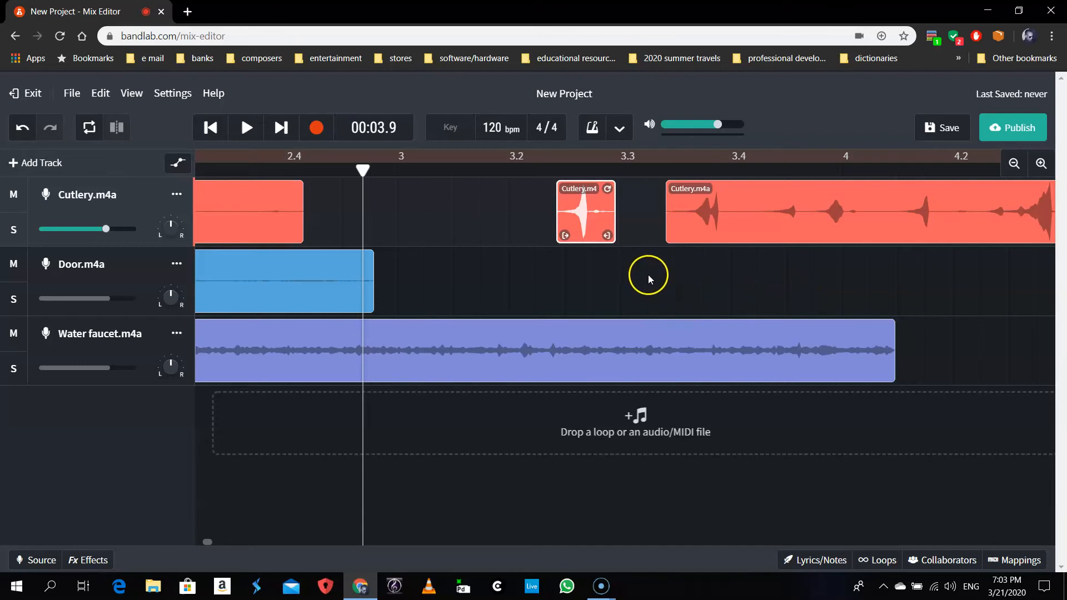
Step: Select the Cutlery track and open its effects settings
left_click(1014, 164)
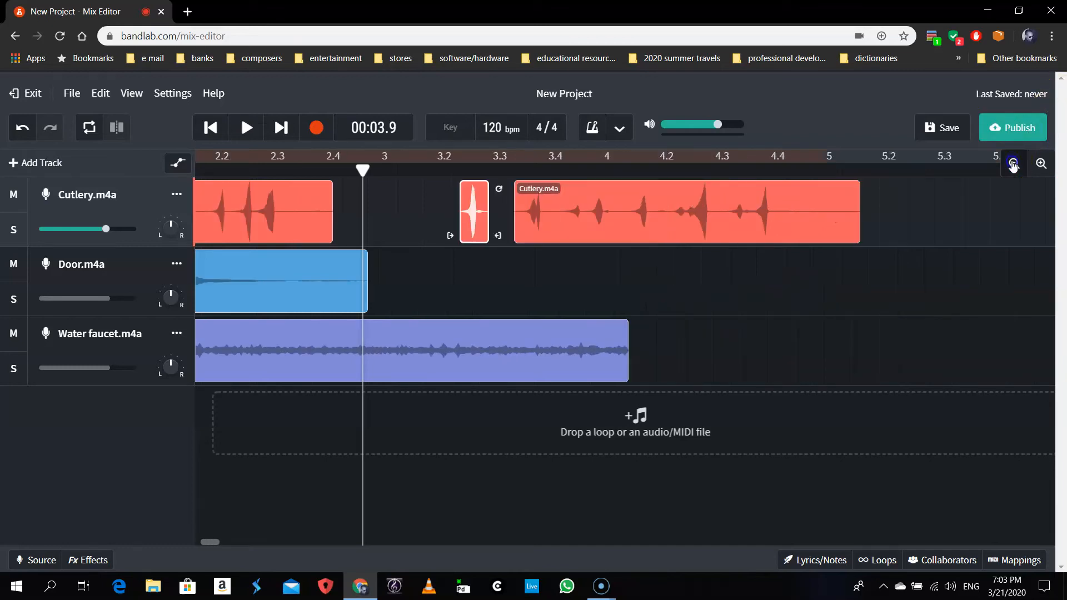
left_click(1013, 164)
left_click(1014, 163)
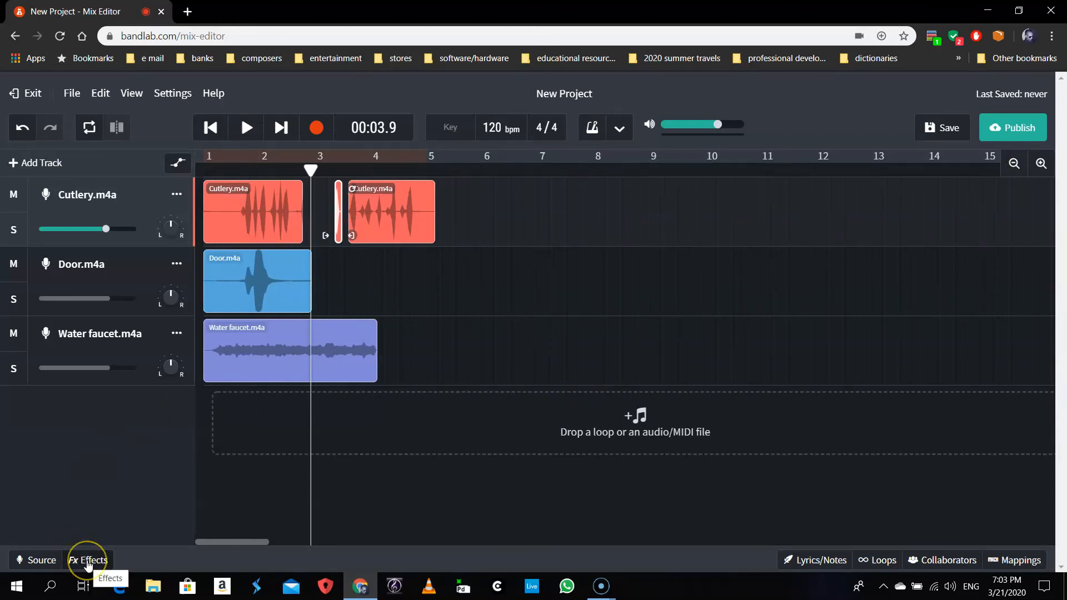
left_click(93, 479)
left_click(111, 270)
left_click(135, 282)
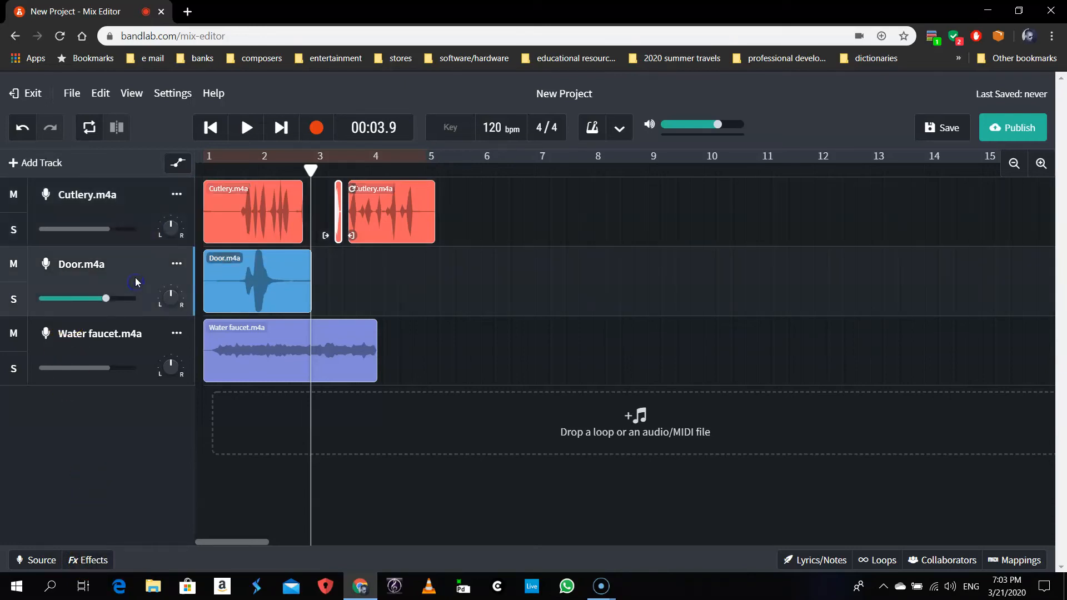
left_click(139, 203)
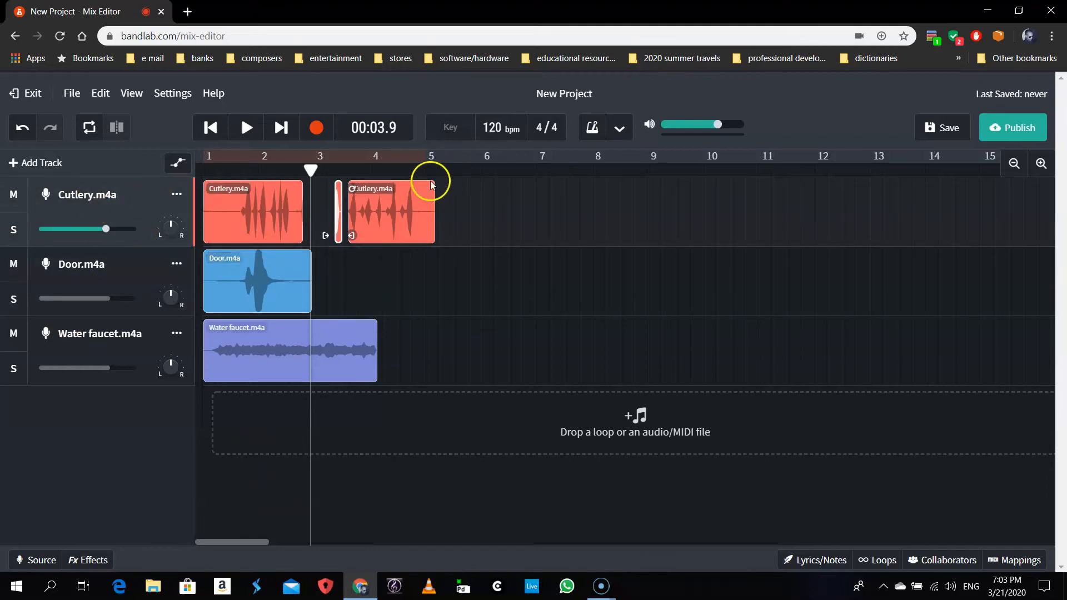
left_click(87, 562)
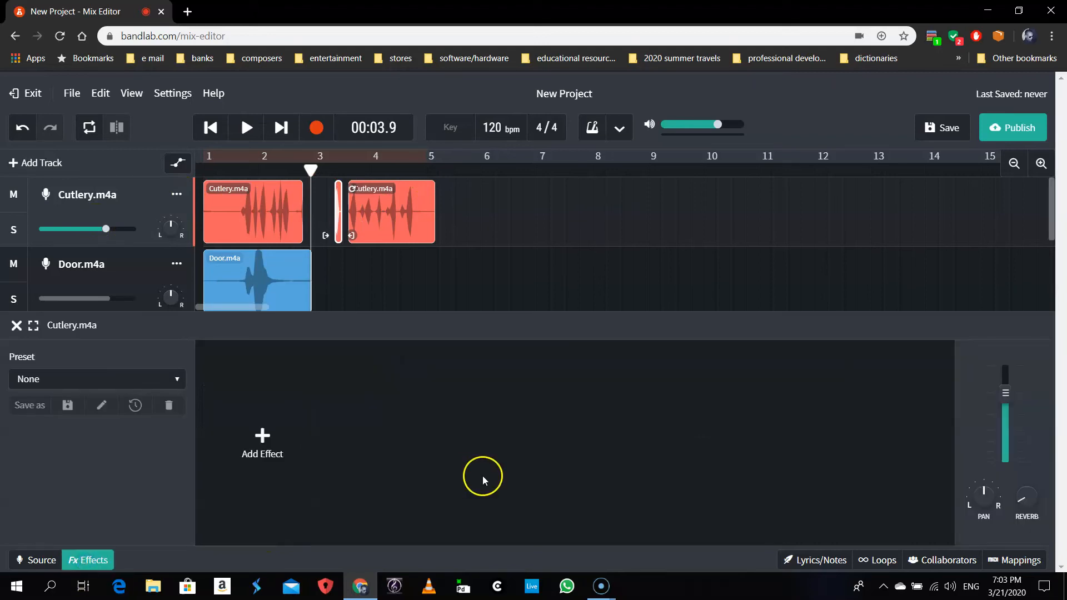
Step: Browse the effect categories and add the D-Delay effect to the Cutlery track
left_click(265, 439)
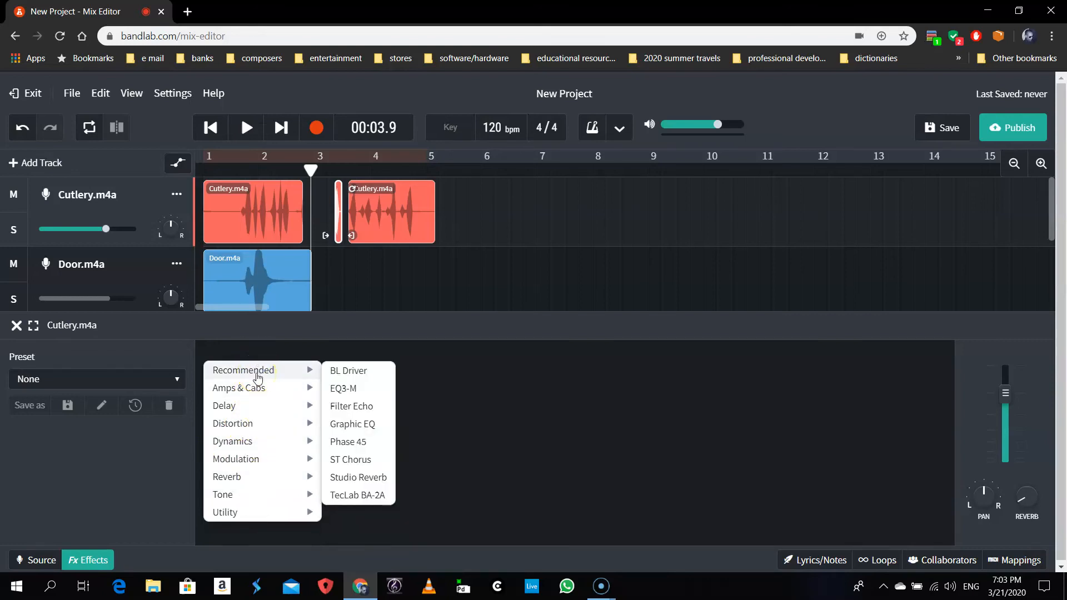
left_click(377, 439)
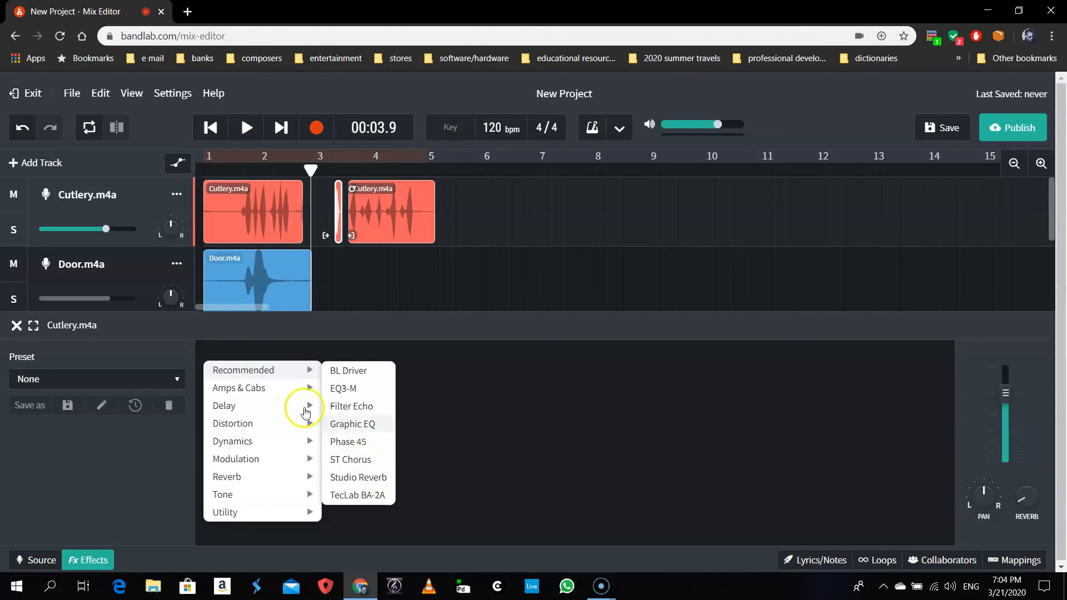
mouse_move(276, 399)
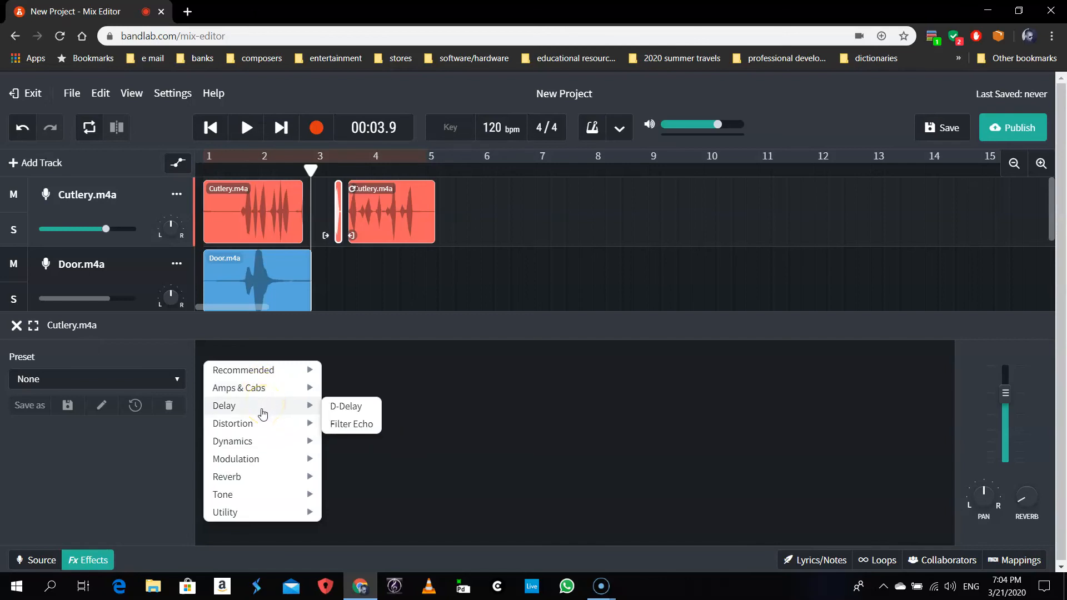
left_click(260, 430)
mouse_move(260, 468)
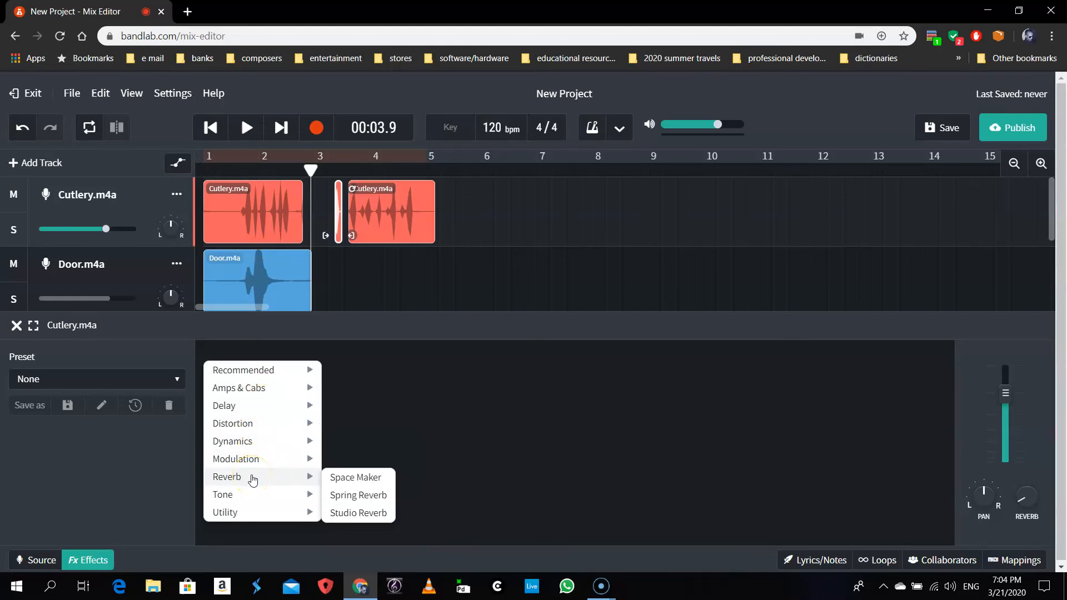
left_click(272, 406)
left_click(345, 410)
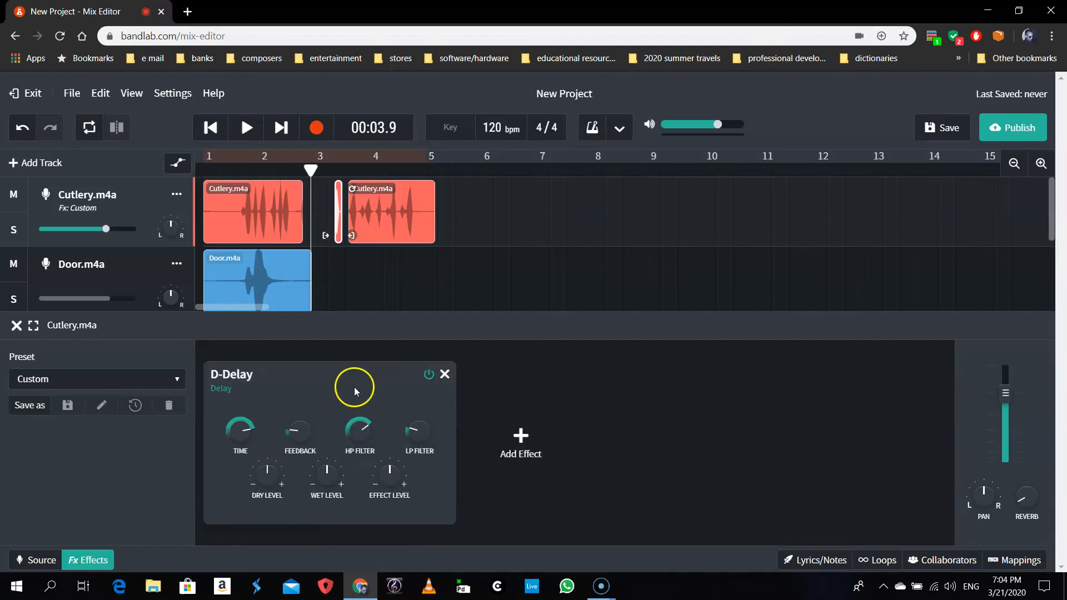
Step: Raise the D-Delay's feedback to just below the middle of its range and its effect level slightly above the middle
mouse_move(415, 435)
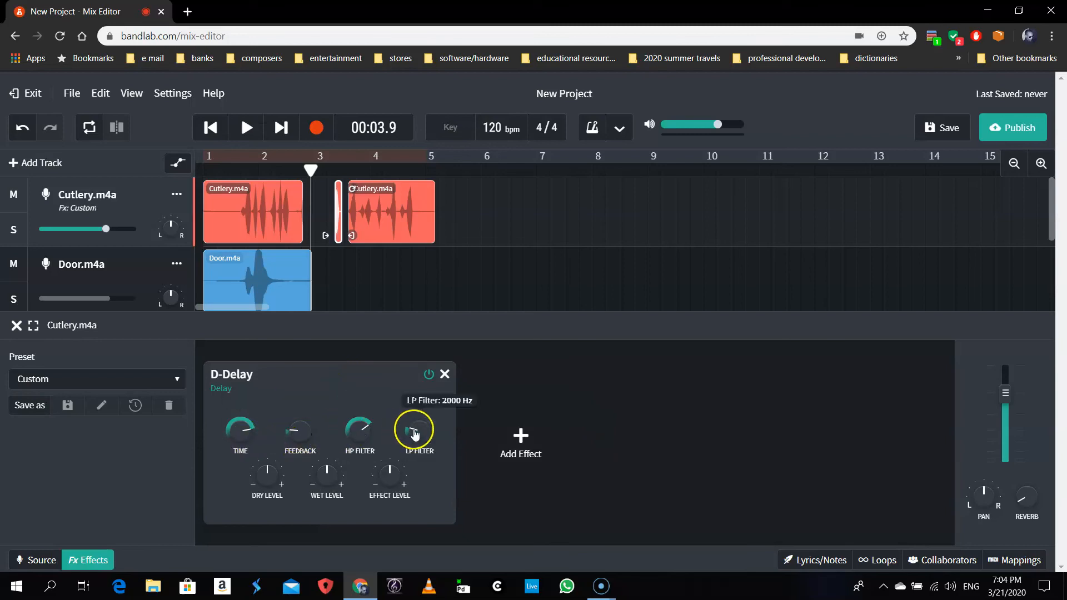
mouse_move(247, 435)
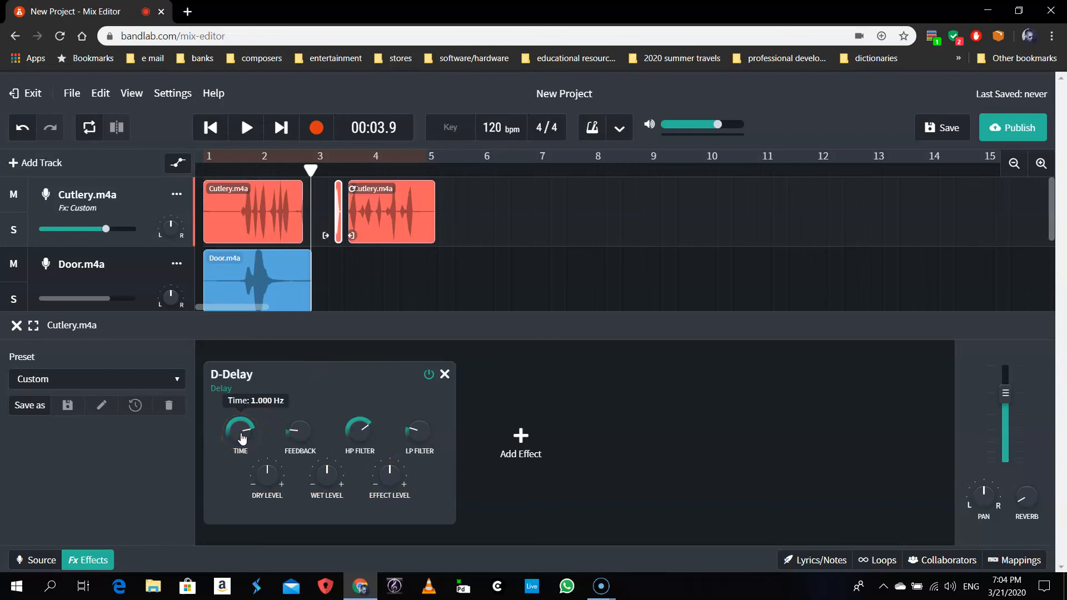
mouse_move(301, 421)
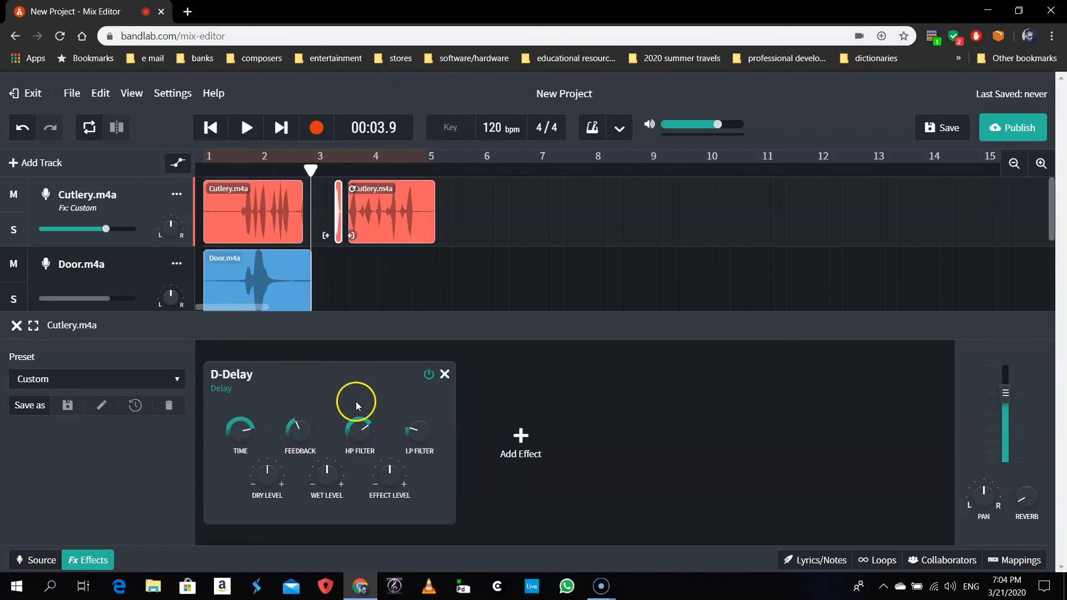
mouse_move(259, 467)
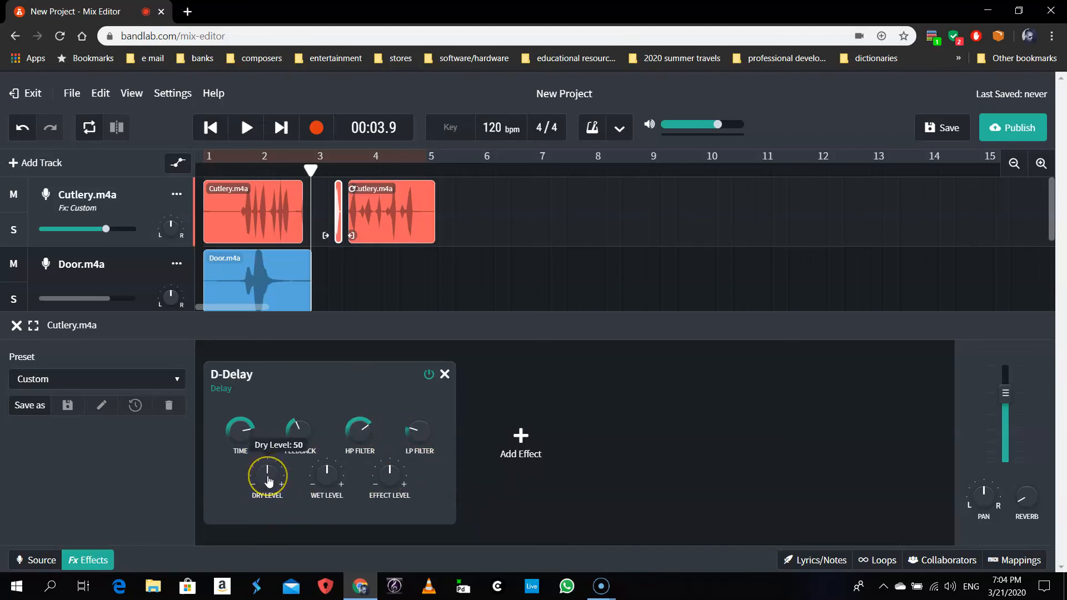
left_click(326, 473)
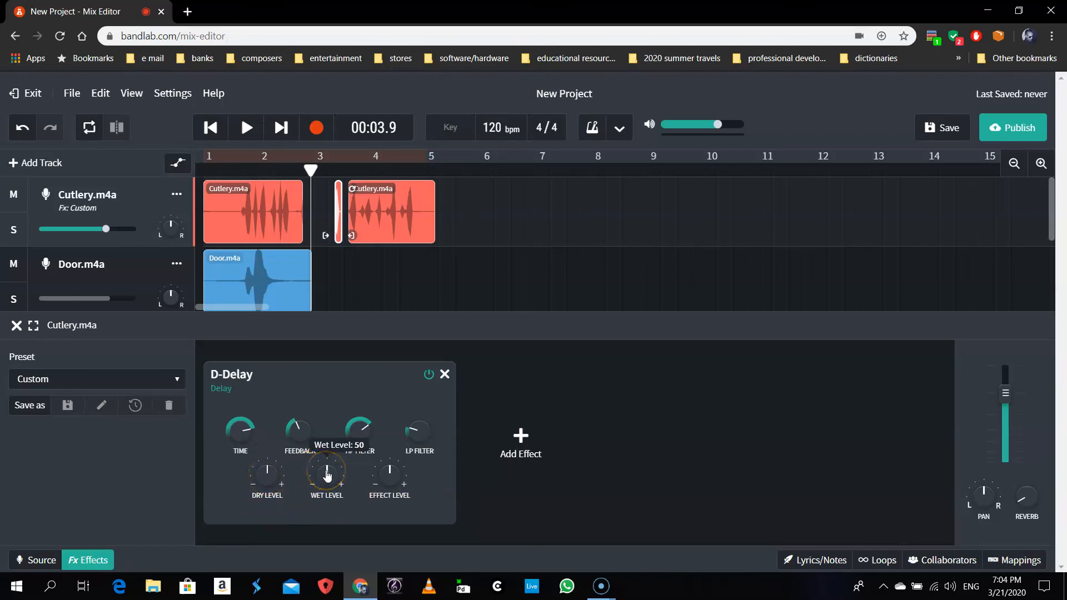
left_click(390, 483)
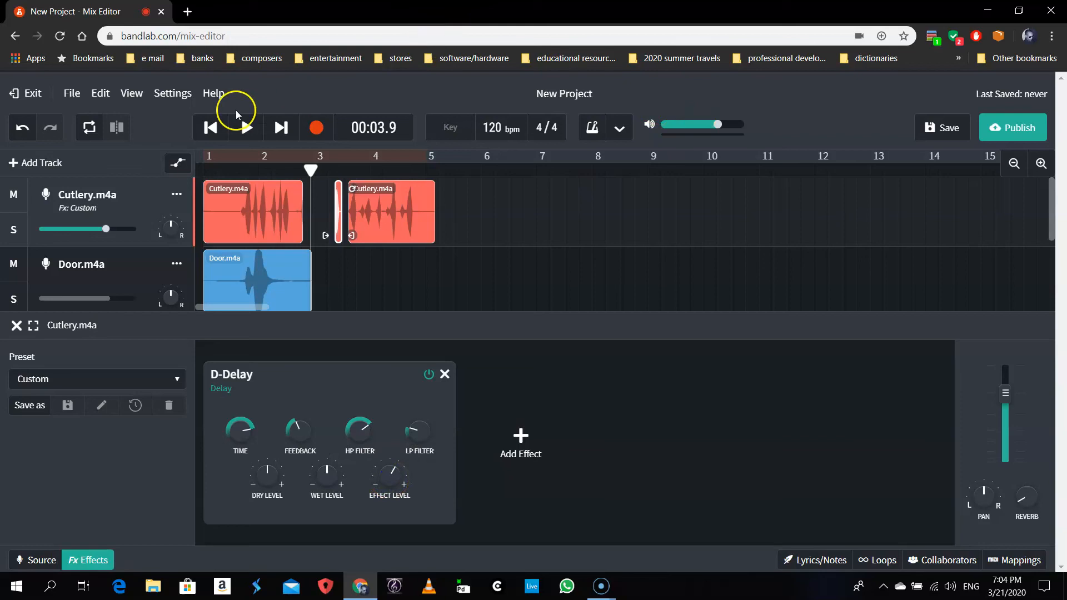
Step: Solo the Cutlery track and play it from the beginning past its last region to hear the delay, then stop playback
left_click(211, 128)
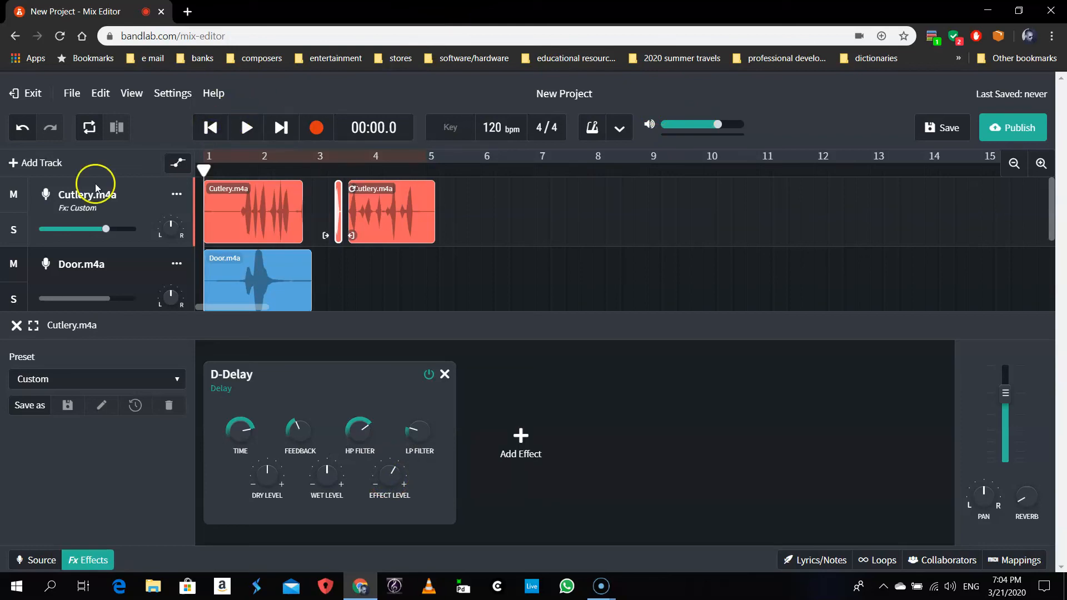
left_click(14, 227)
key("space")
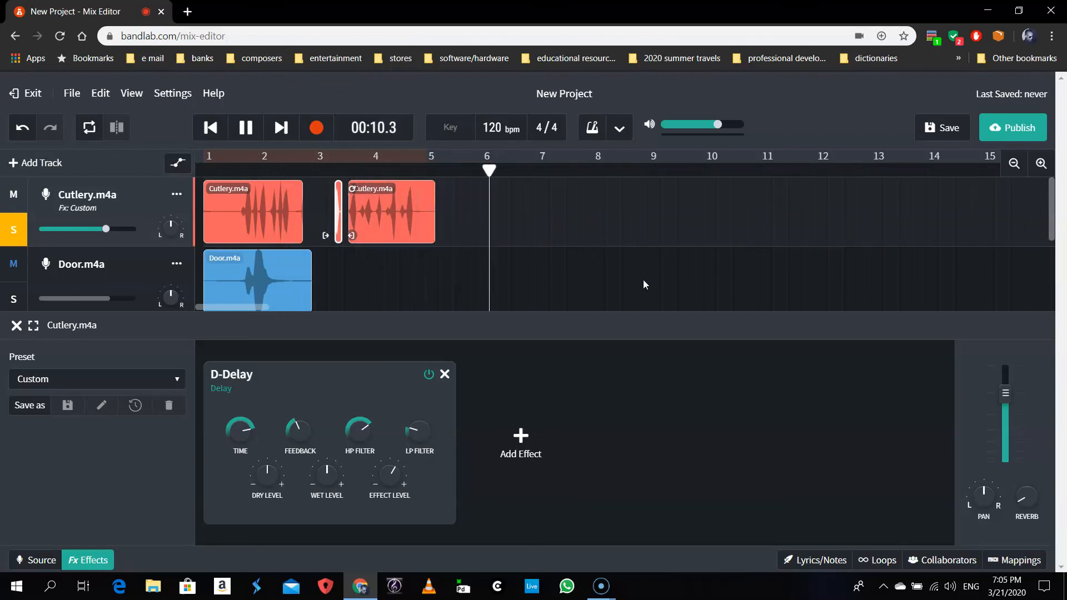
key("space")
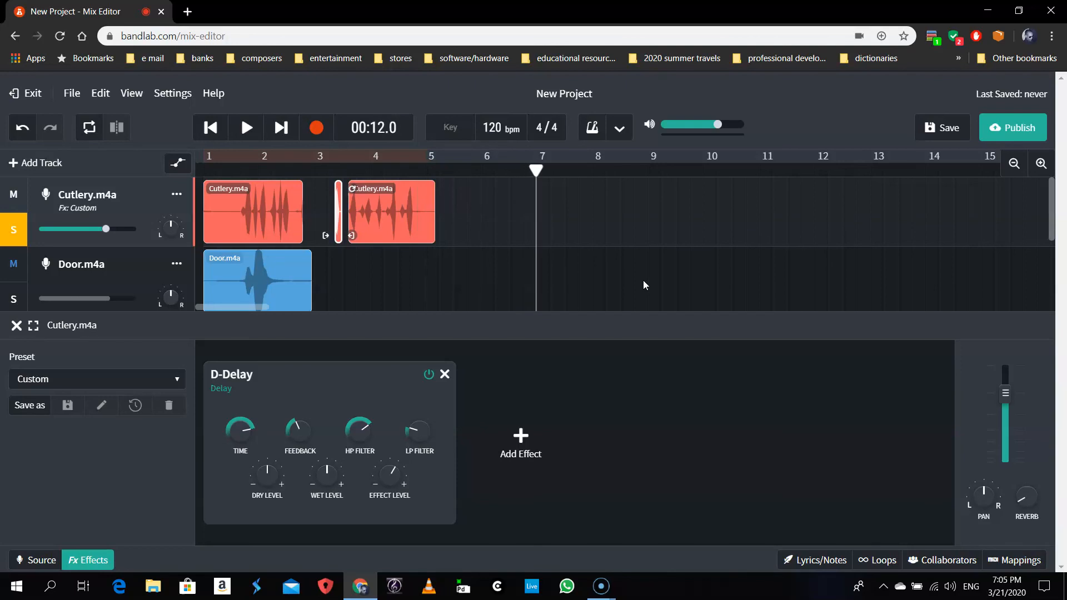